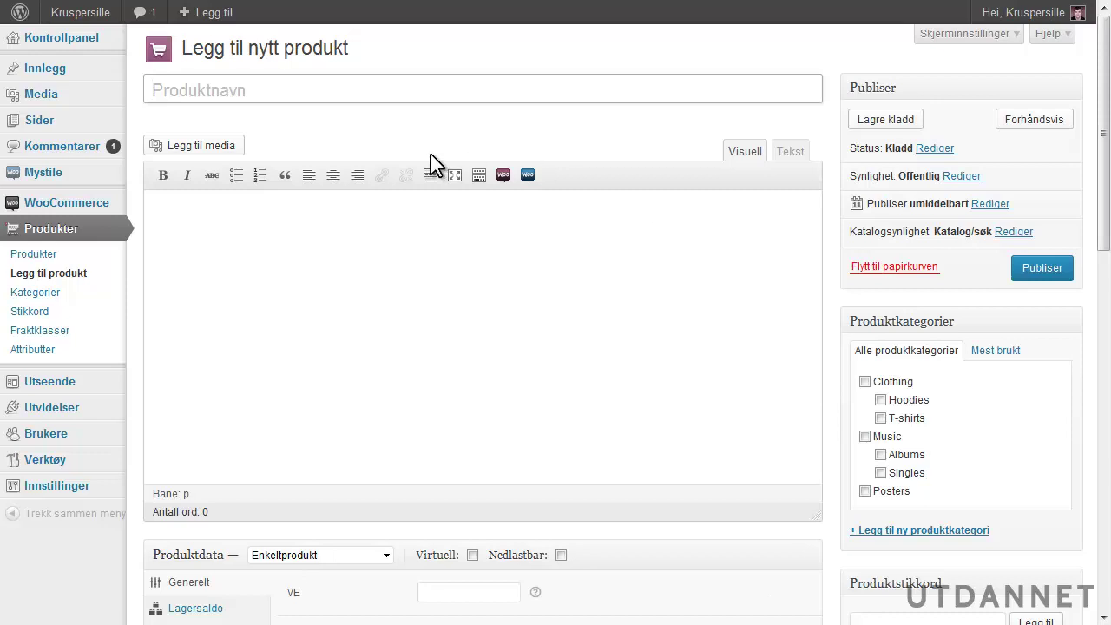
# Name the new product "Canon EOS 5D Mark iii" and paste the copied product text into its description.
pyautogui.click(171, 99)
pyautogui.write('Canon EOS 5D Mark iii')
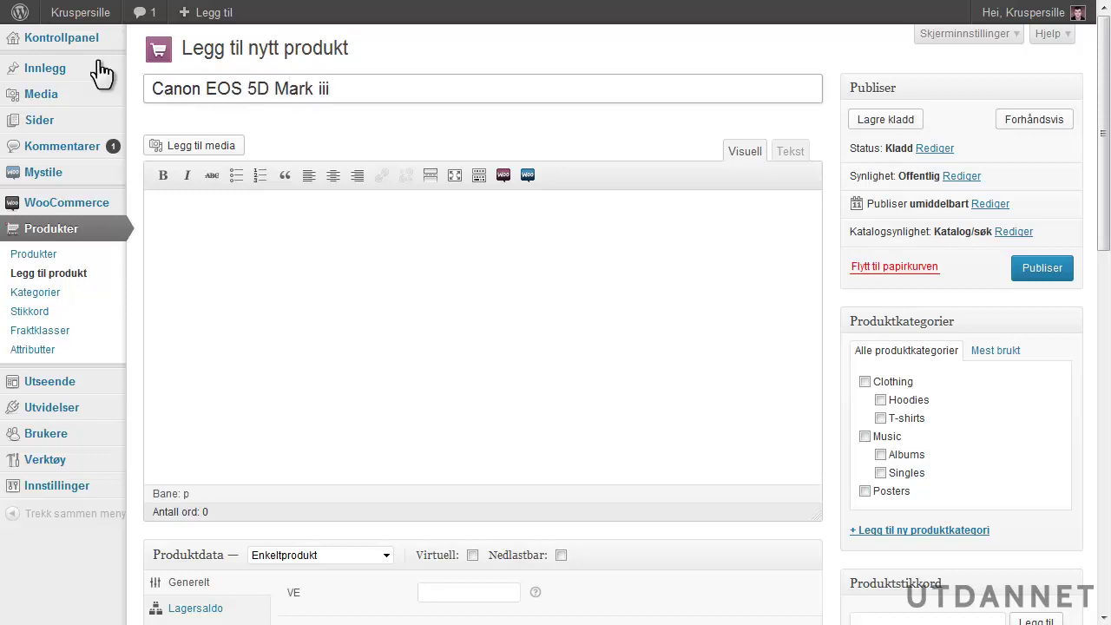
pyautogui.click(329, 344)
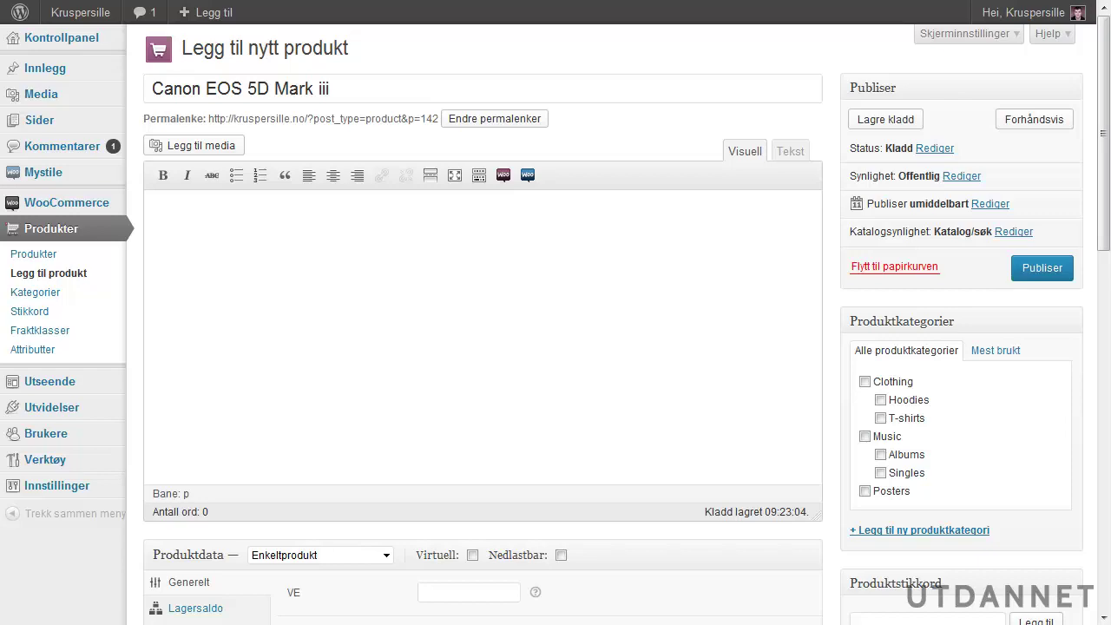
pyautogui.hotkey('ctrl', 'v')
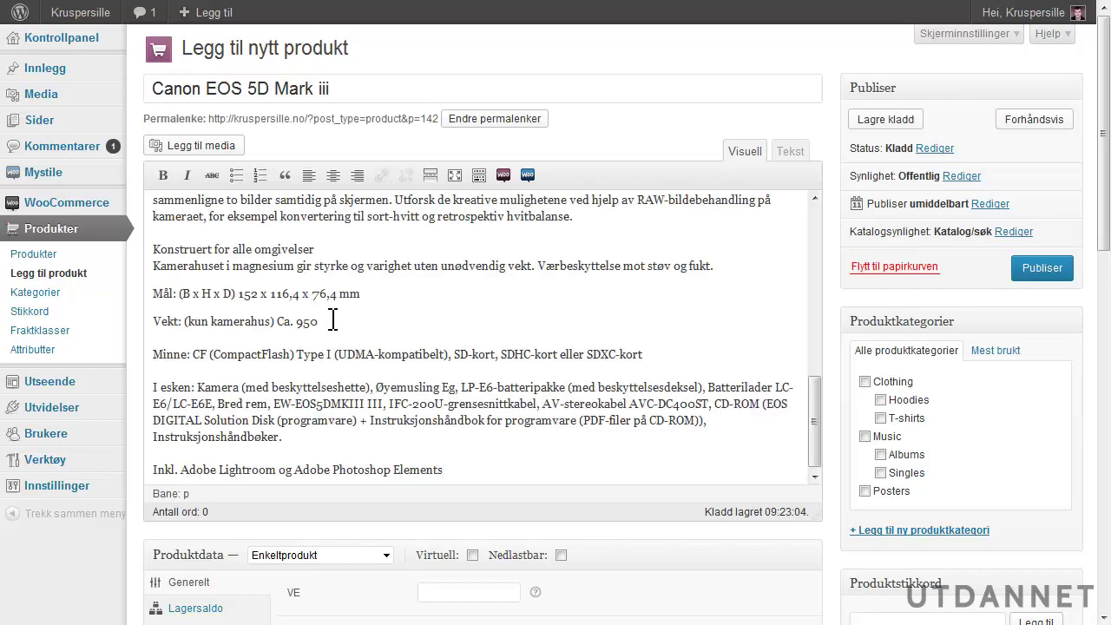
pyautogui.scroll(10, 332, 321)
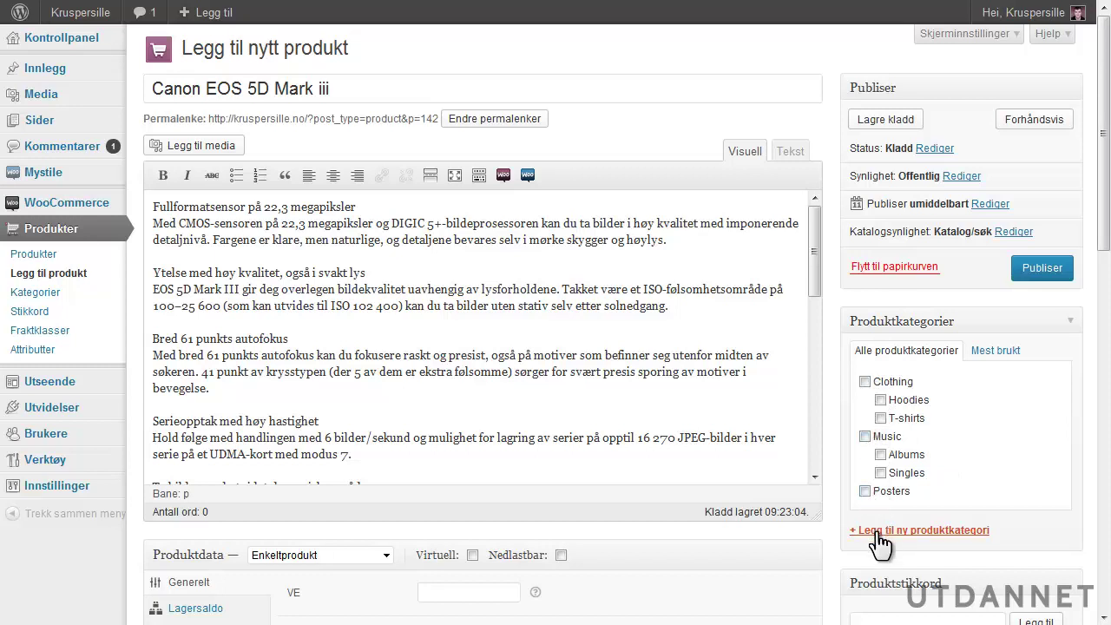
# Create the product categories Speilrefleks and Kamera for the product and save it as a draft.
pyautogui.click(959, 532)
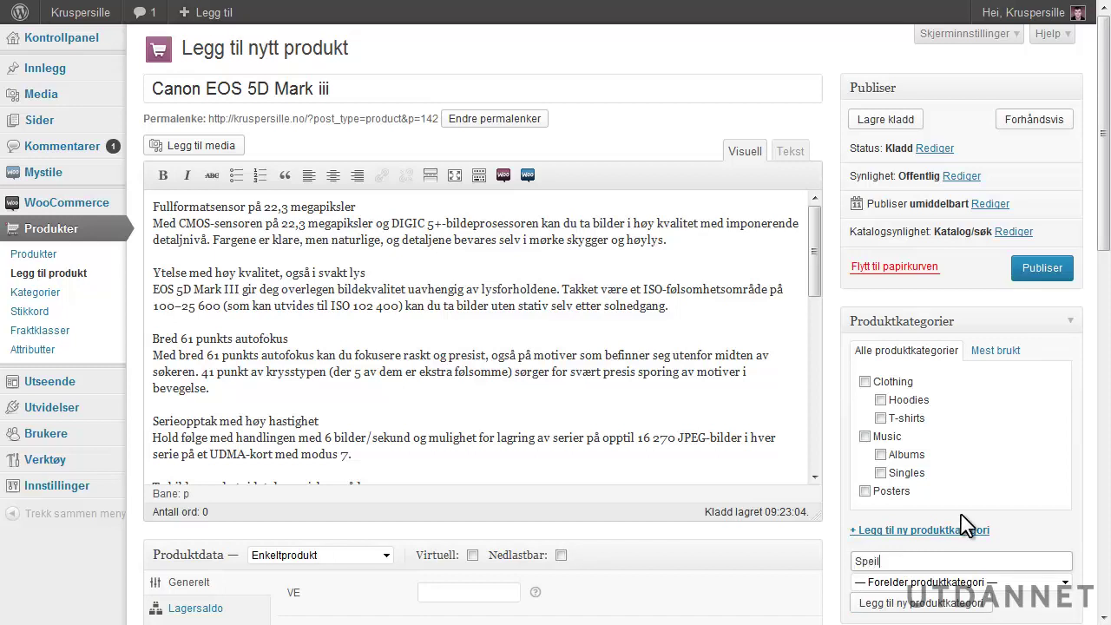
pyautogui.click(886, 608)
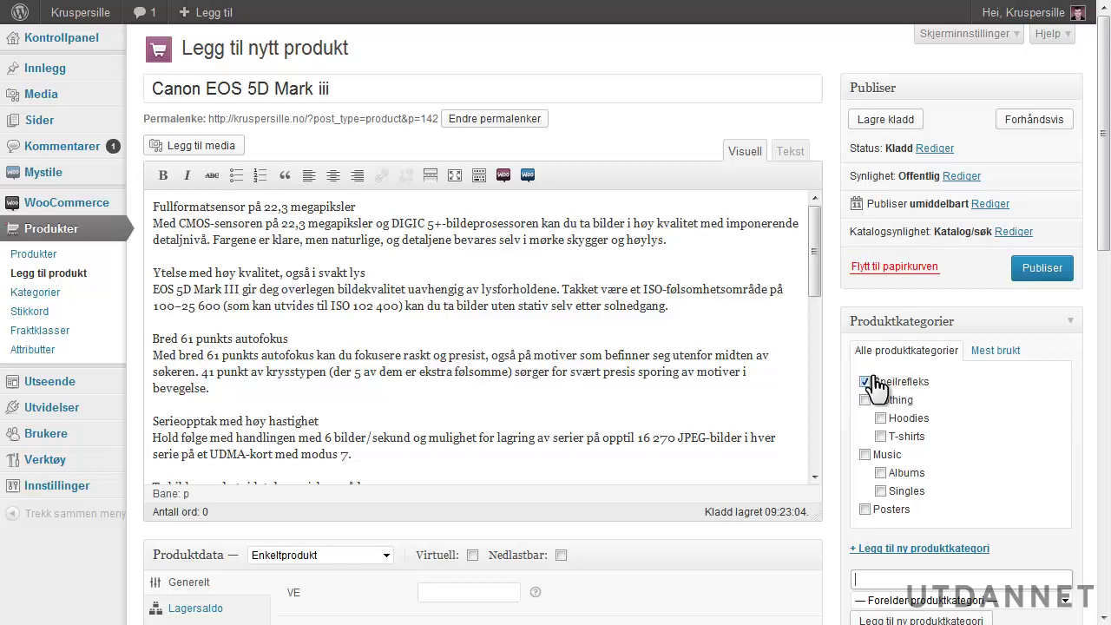
pyautogui.click(918, 619)
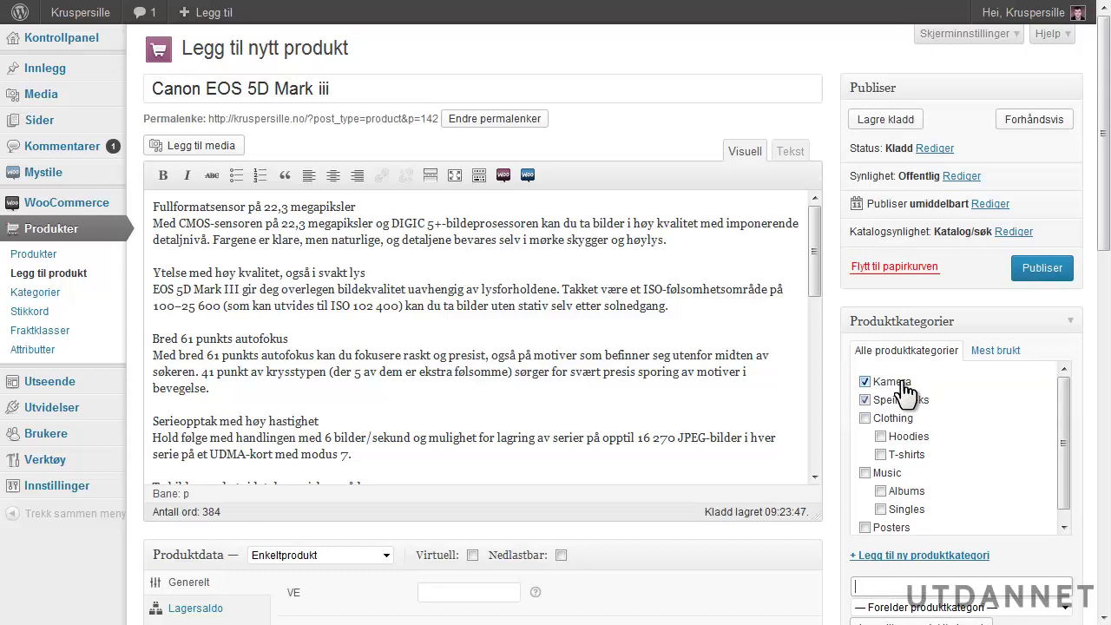
pyautogui.click(870, 126)
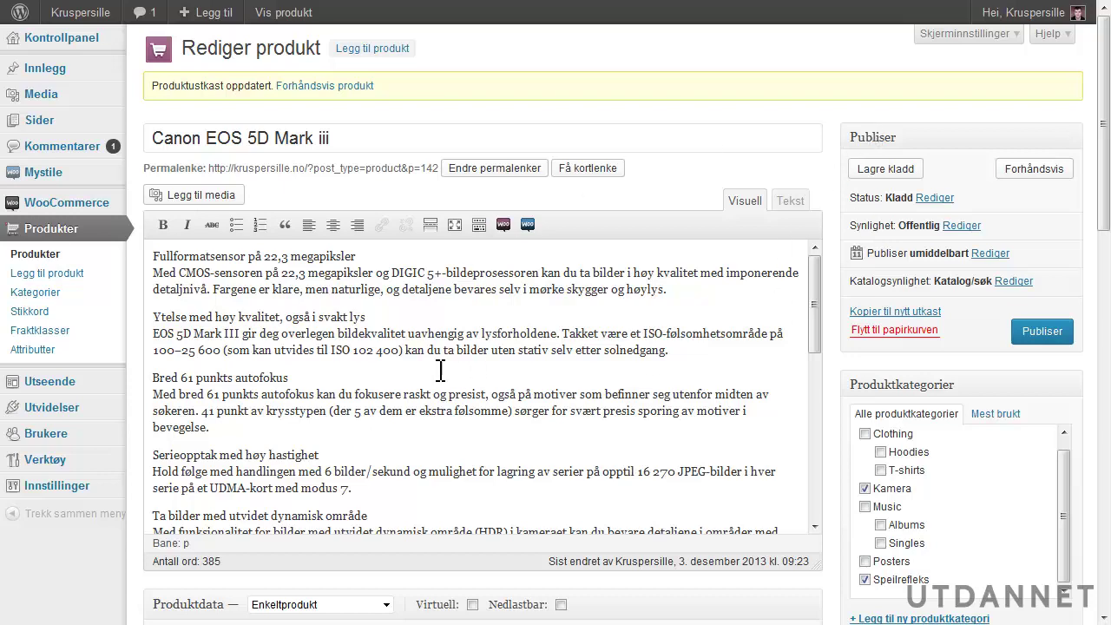
# Edit the Speilrefleks product category so that its parent is Kamera, and update it.
pyautogui.click(24, 304)
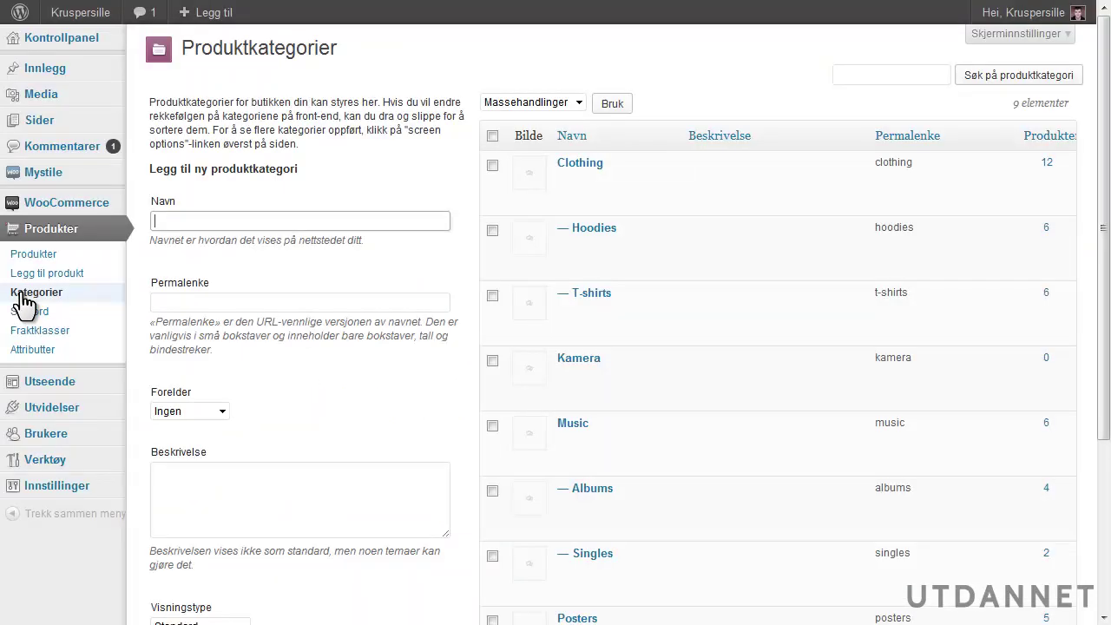
pyautogui.scroll(-1, 580, 391)
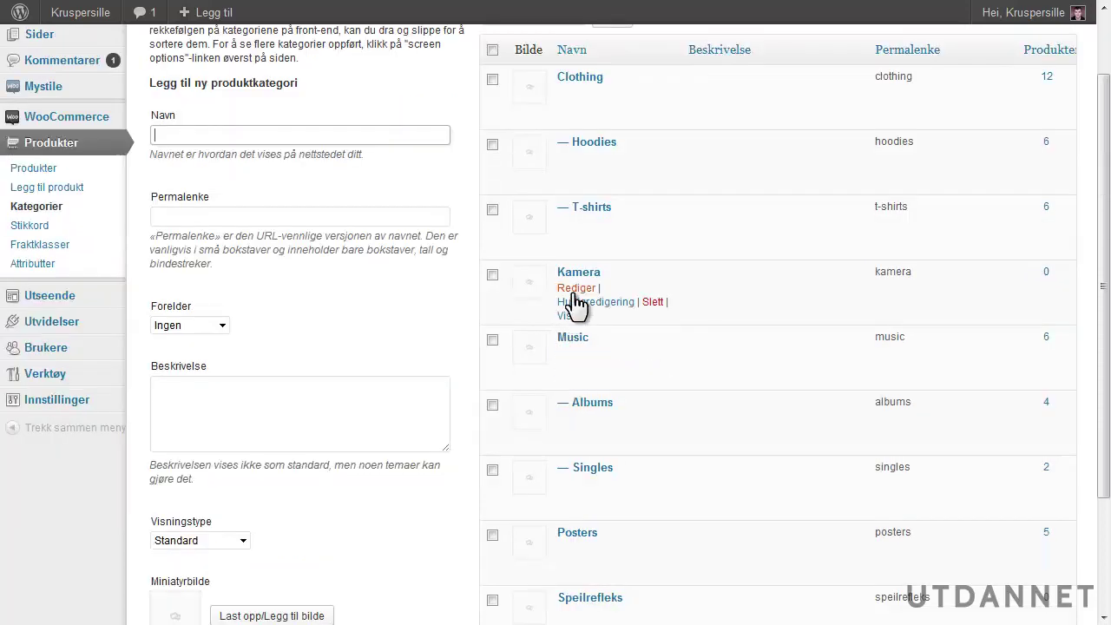
pyautogui.scroll(-1, 588, 393)
pyautogui.click(573, 529)
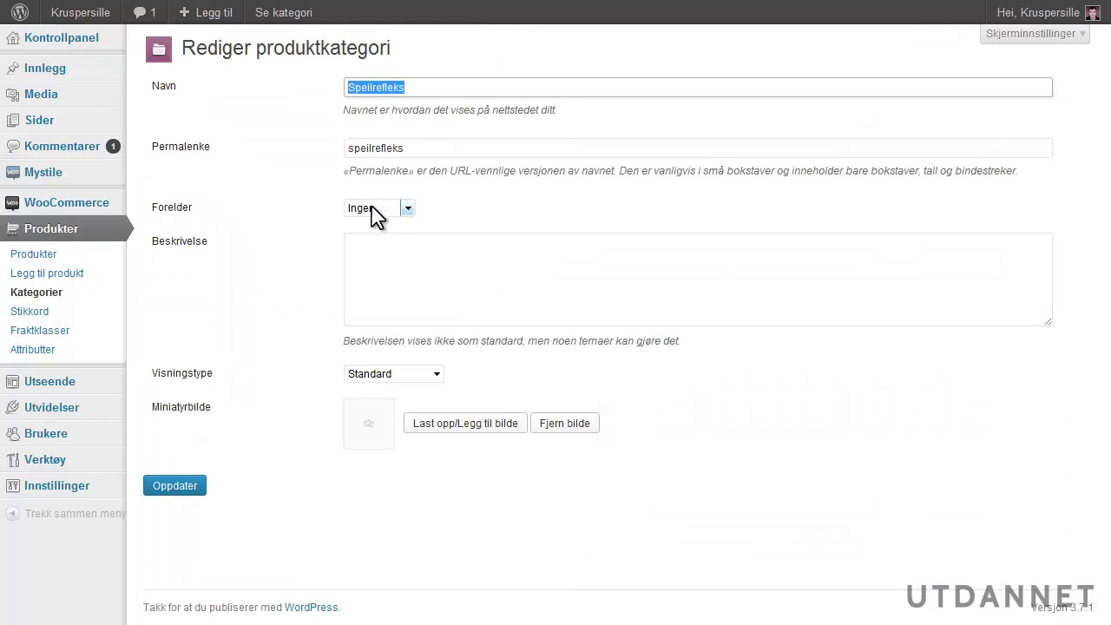
pyautogui.click(374, 211)
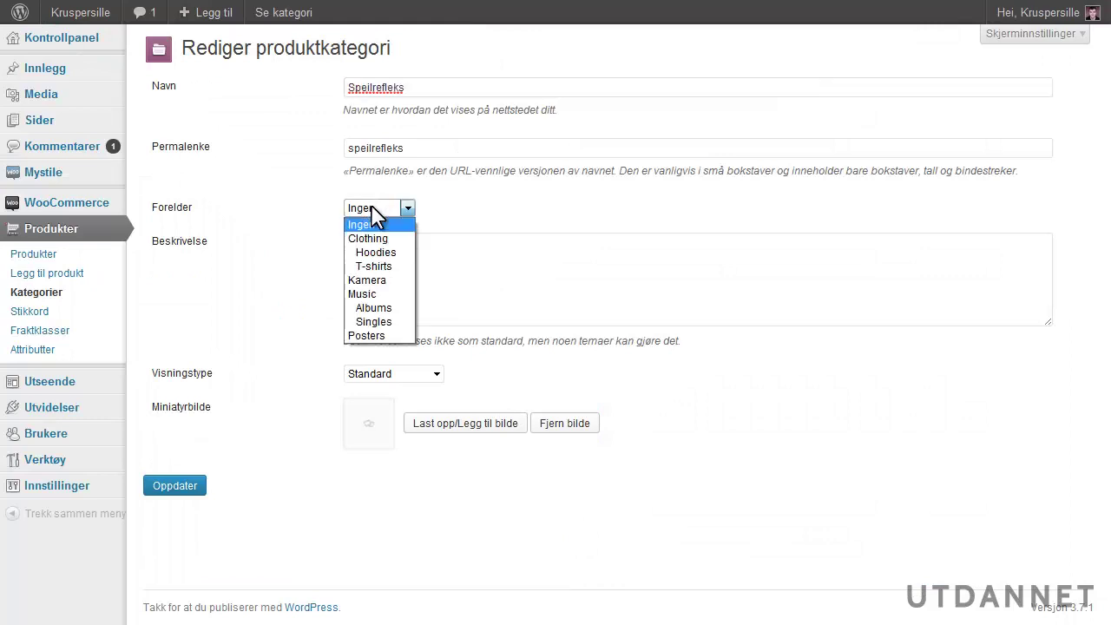
pyautogui.click(365, 281)
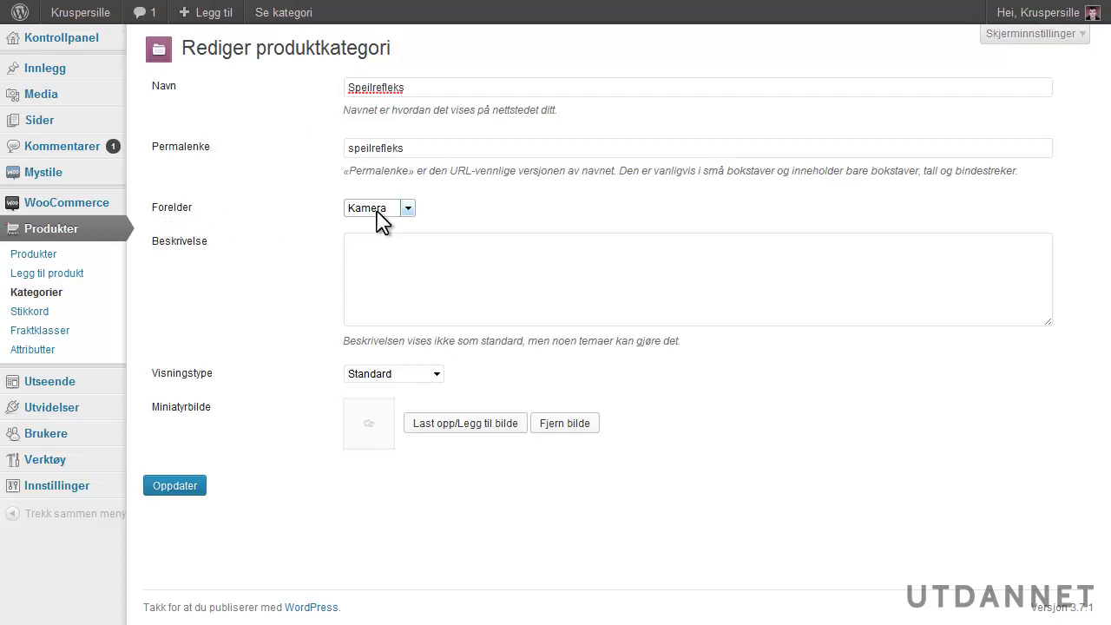
pyautogui.click(175, 486)
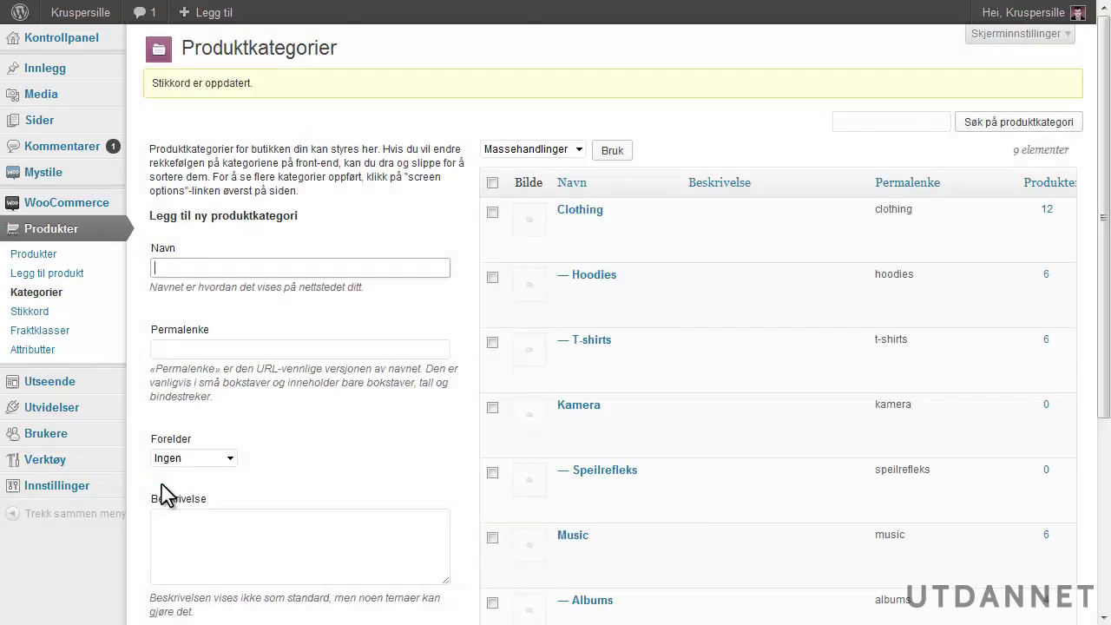
# Reopen the Canon EOS 5D Mark iii draft for editing, with its Kamera category left selected.
pyautogui.click(49, 255)
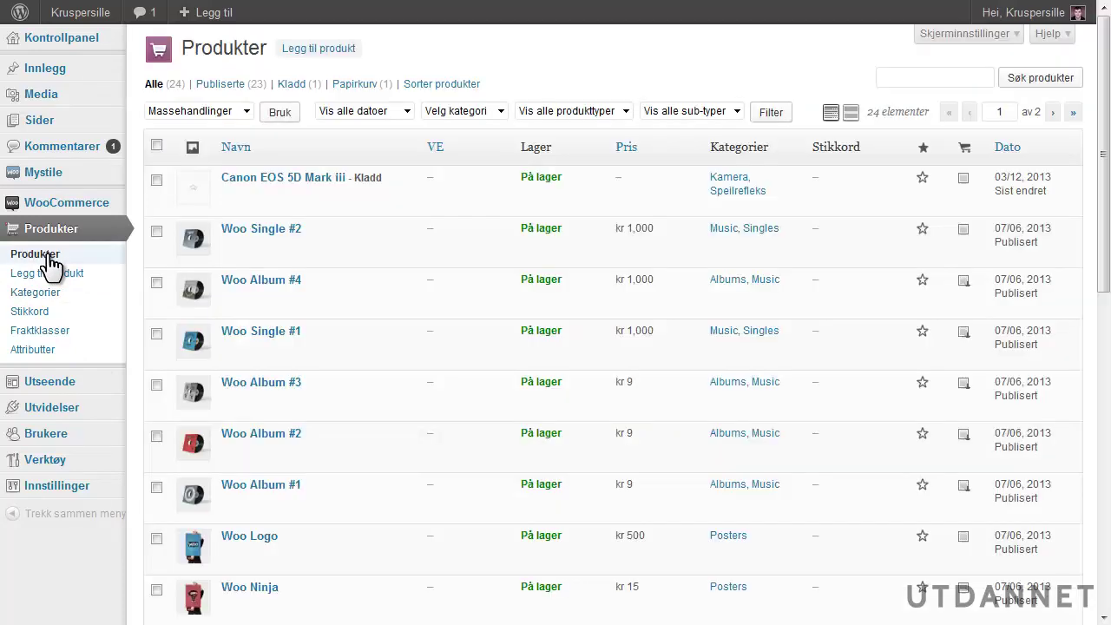
pyautogui.click(273, 195)
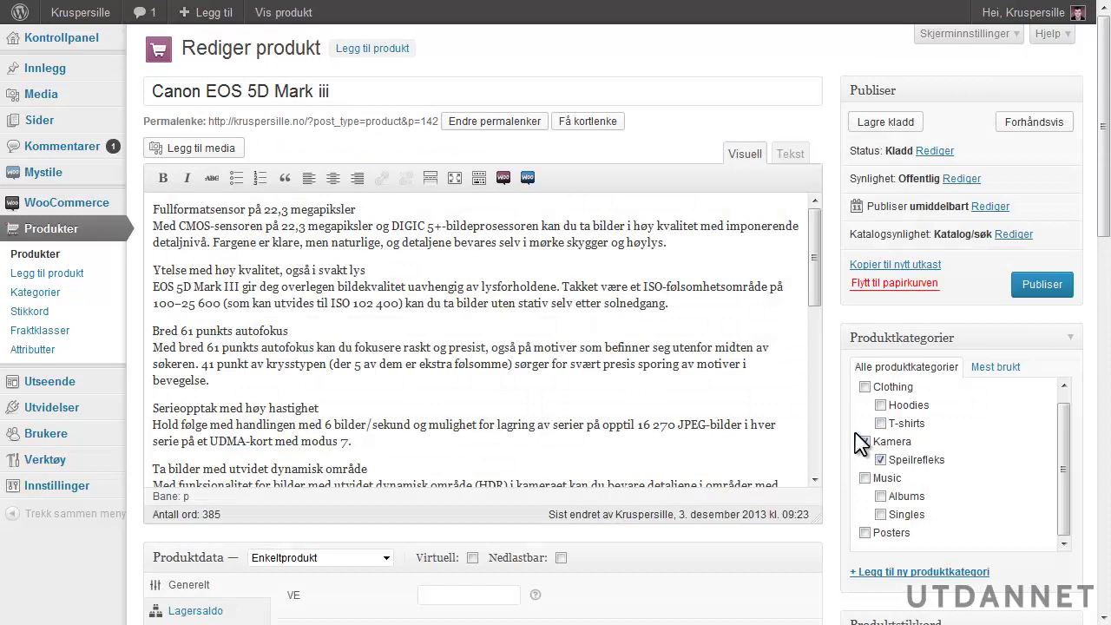
pyautogui.click(865, 442)
pyautogui.click(866, 440)
# Add the product tags Kamera, Canon, EOS and Speilrefleks.
pyautogui.scroll(-4, 775, 499)
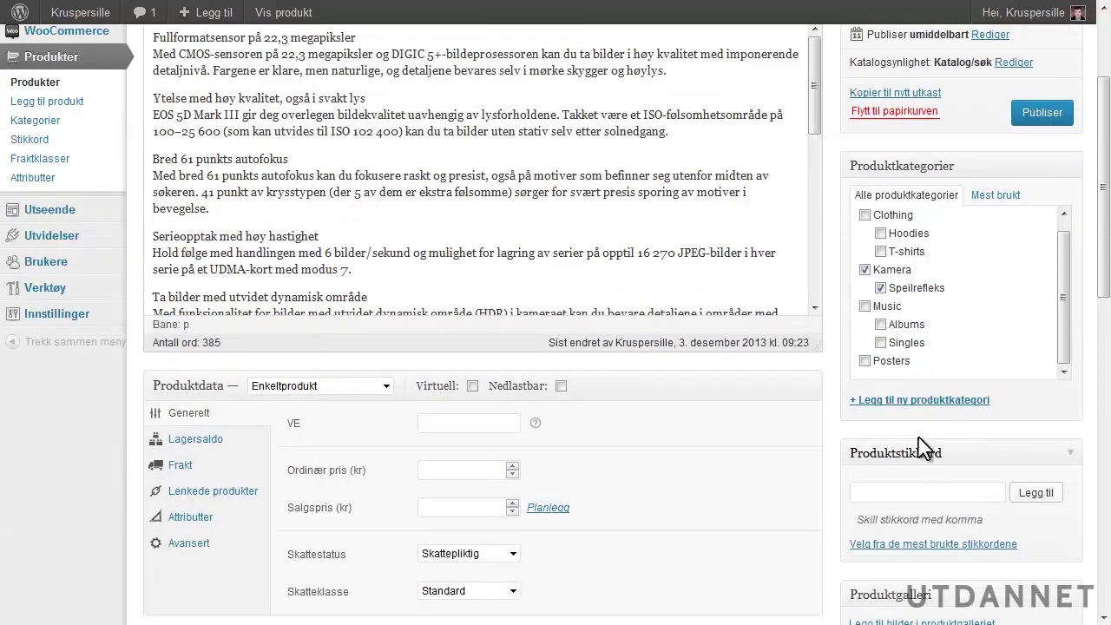
pyautogui.click(904, 493)
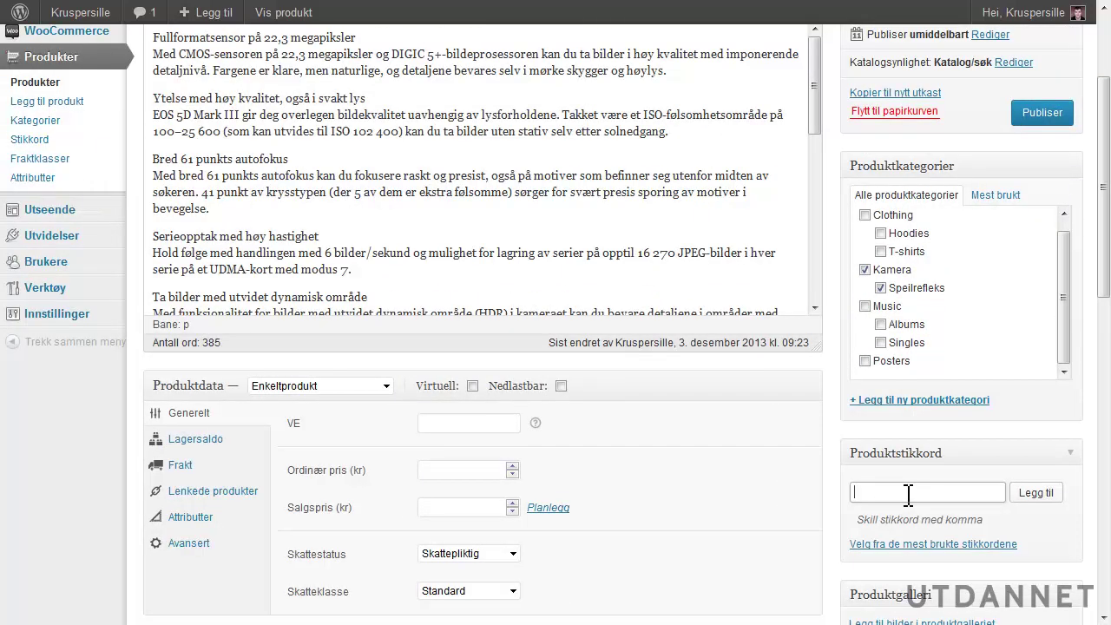
pyautogui.scroll(4, 749, 582)
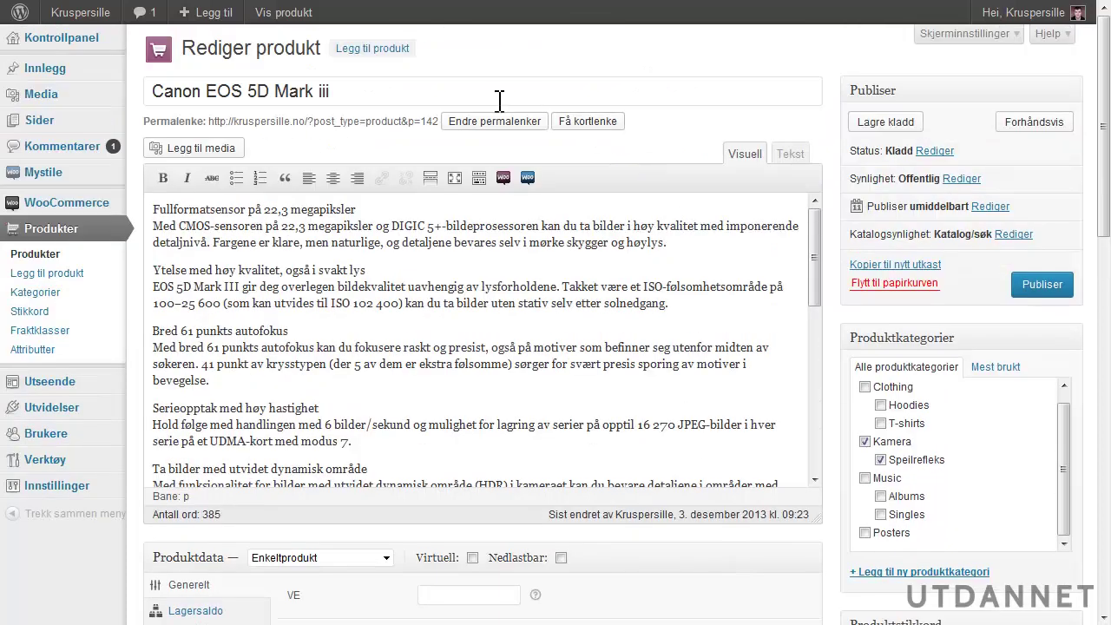
pyautogui.scroll(-3, 594, 424)
pyautogui.scroll(-5, 697, 589)
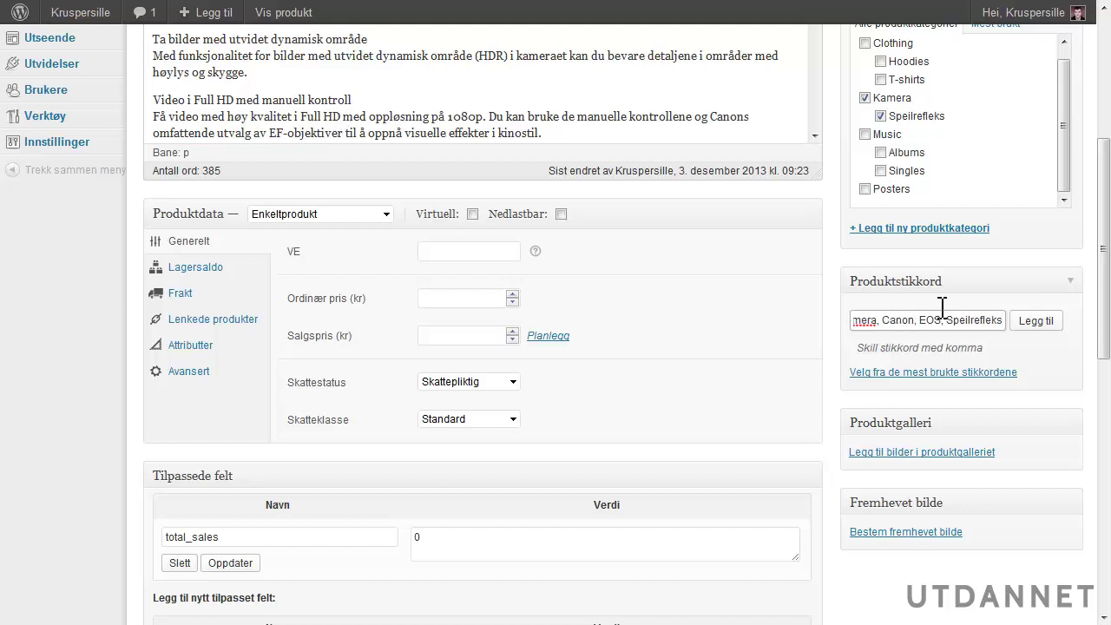
pyautogui.click(1035, 323)
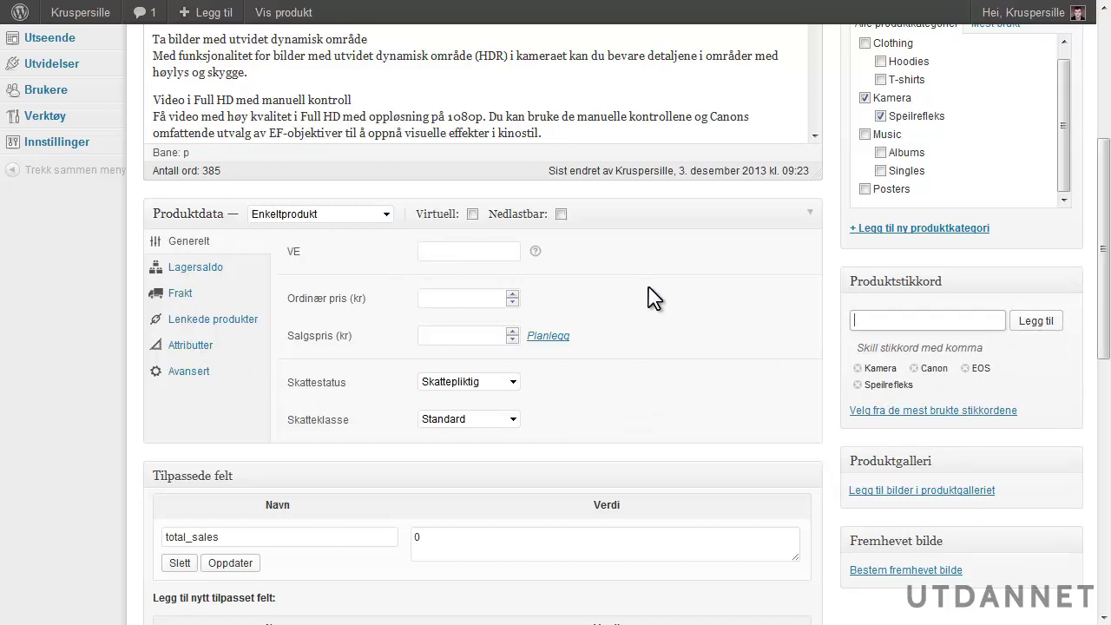
# Look over the gallery and featured image options and the product data for stock, shipping, linked products, attributes and advanced settings.
pyautogui.scroll(5, 368, 342)
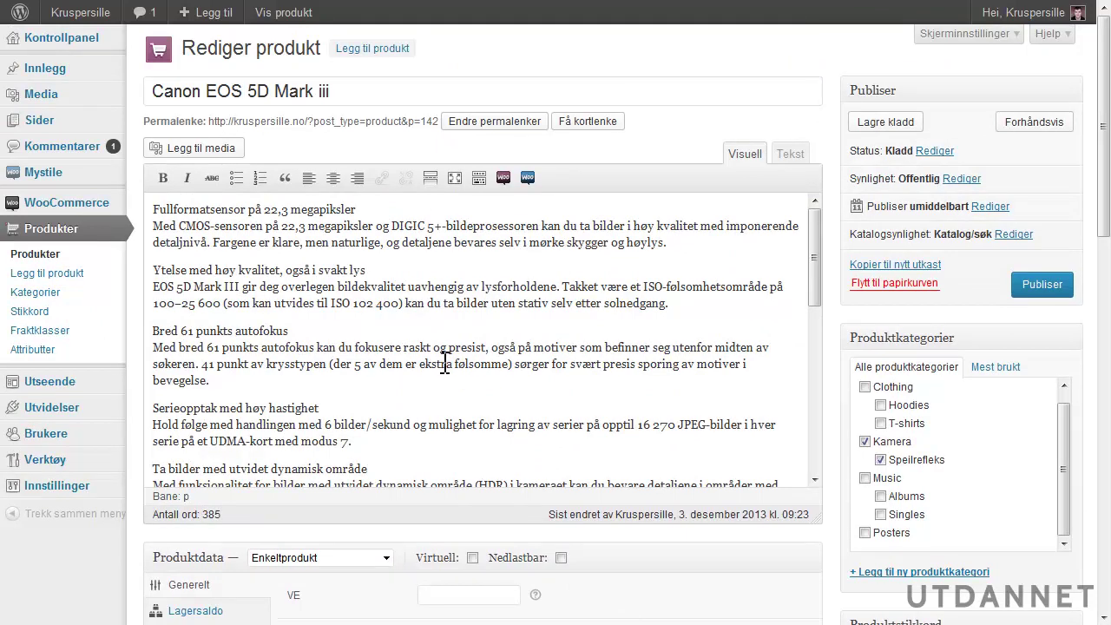
pyautogui.scroll(-3, 930, 452)
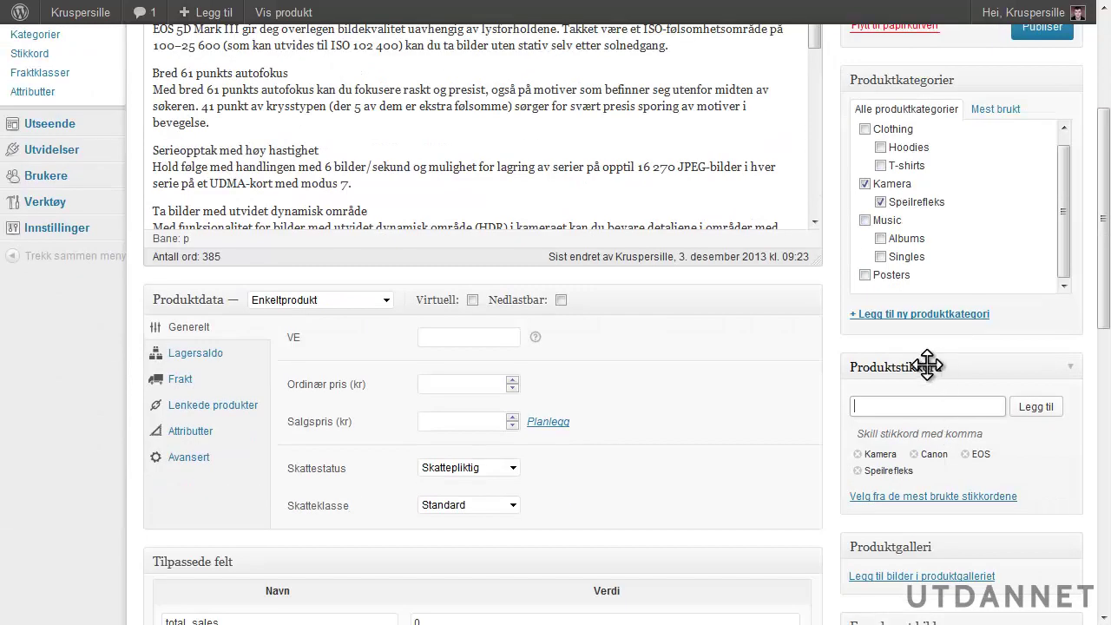
pyautogui.scroll(-2, 918, 399)
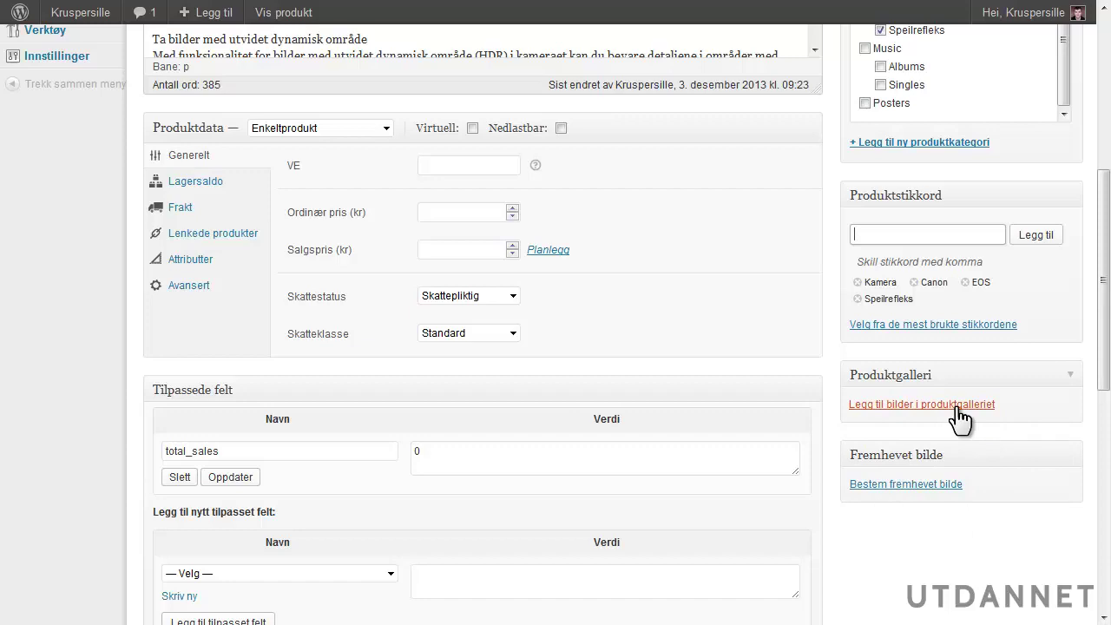
pyautogui.scroll(2, 912, 408)
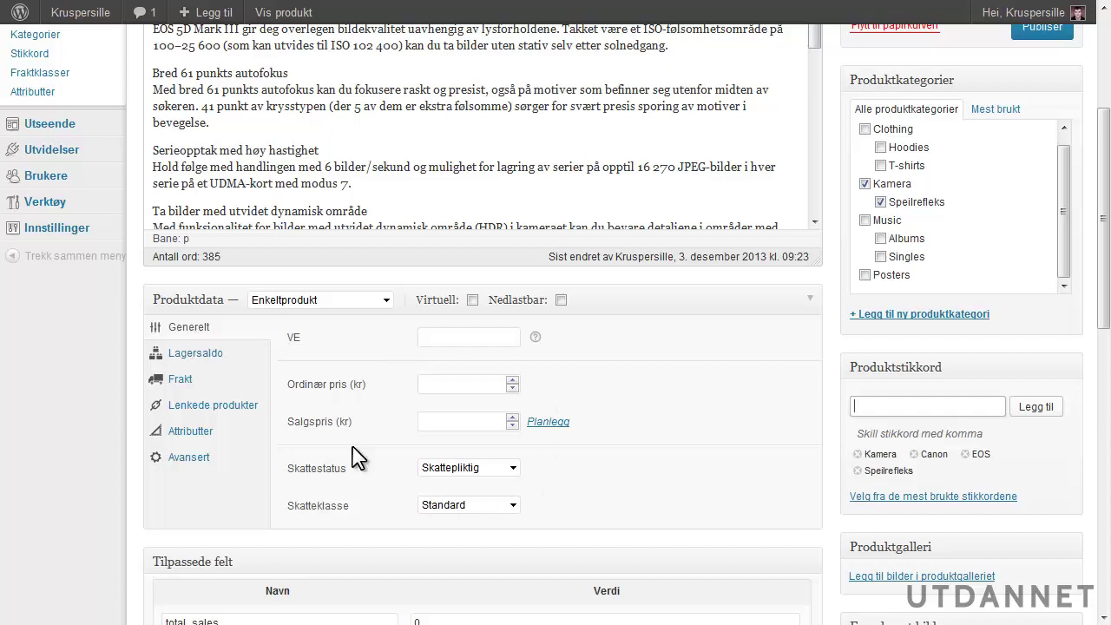
pyautogui.click(202, 358)
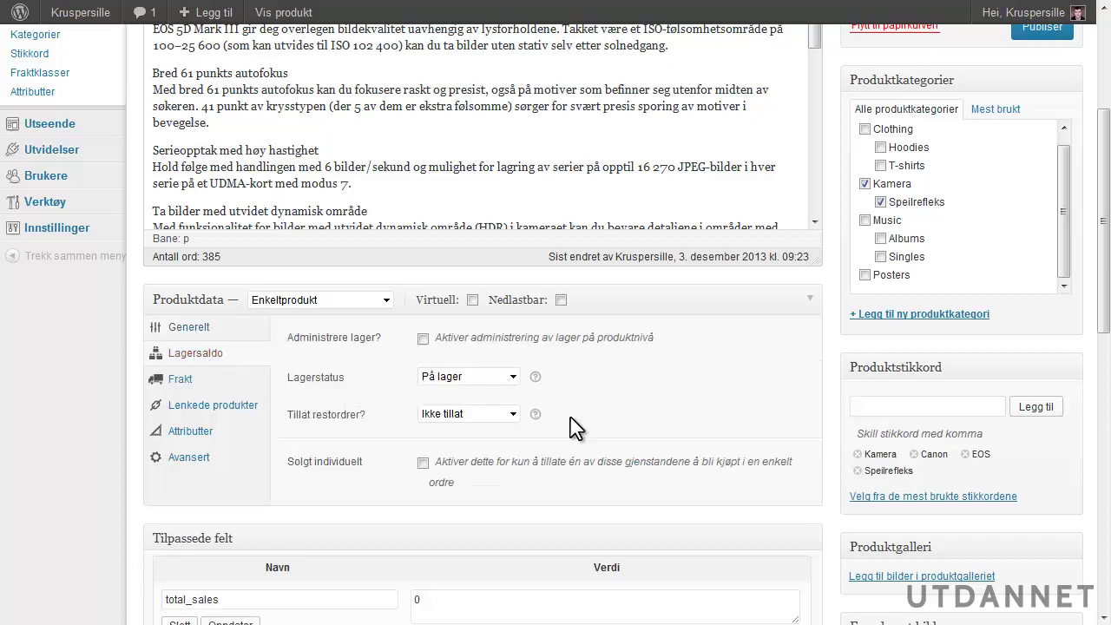
pyautogui.click(208, 387)
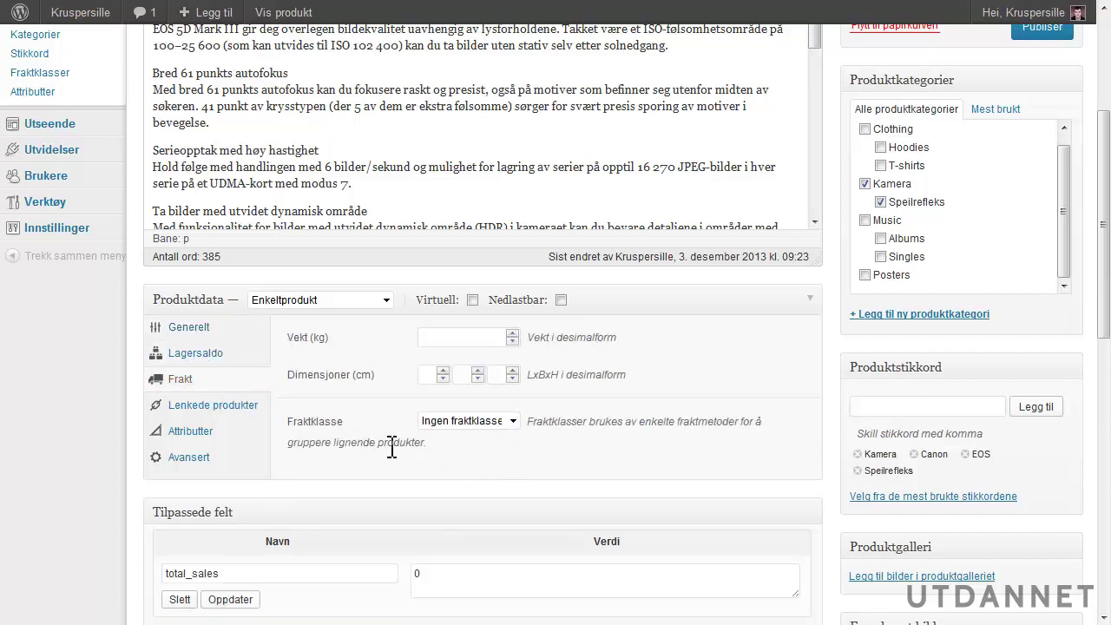
pyautogui.click(205, 405)
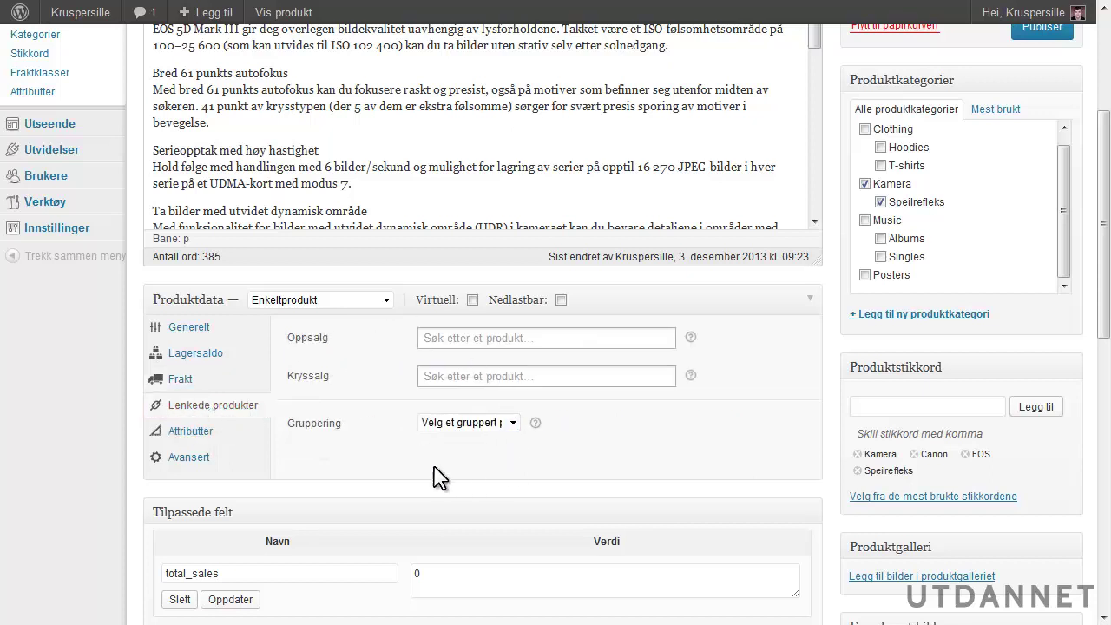
pyautogui.click(193, 431)
pyautogui.click(178, 457)
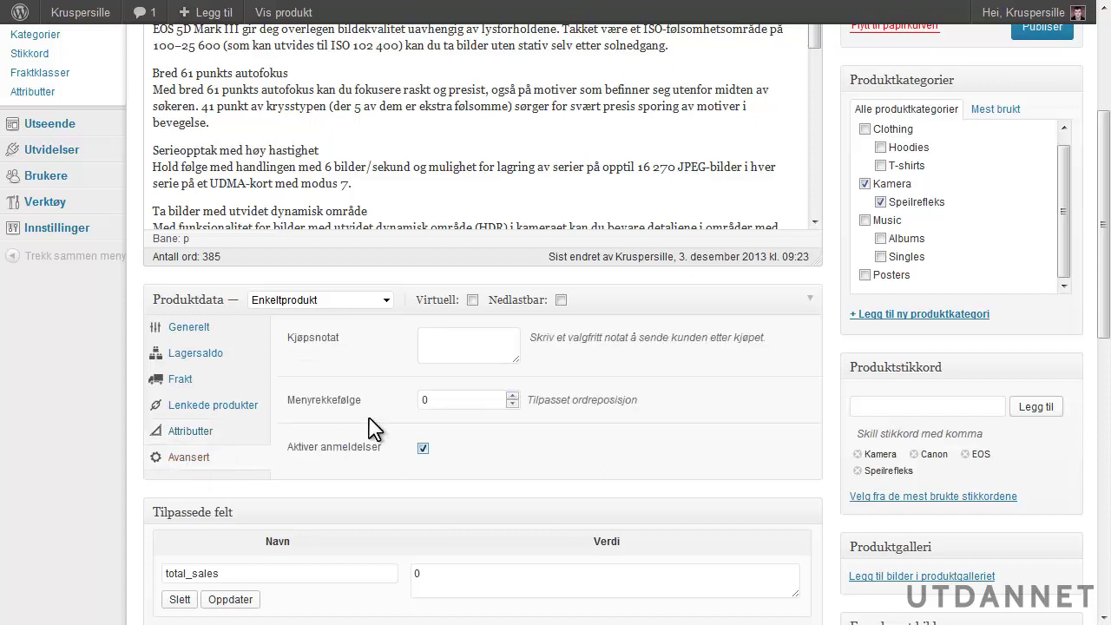
# Set the product's VE (SKU) to 129195 in the general product data.
pyautogui.click(188, 329)
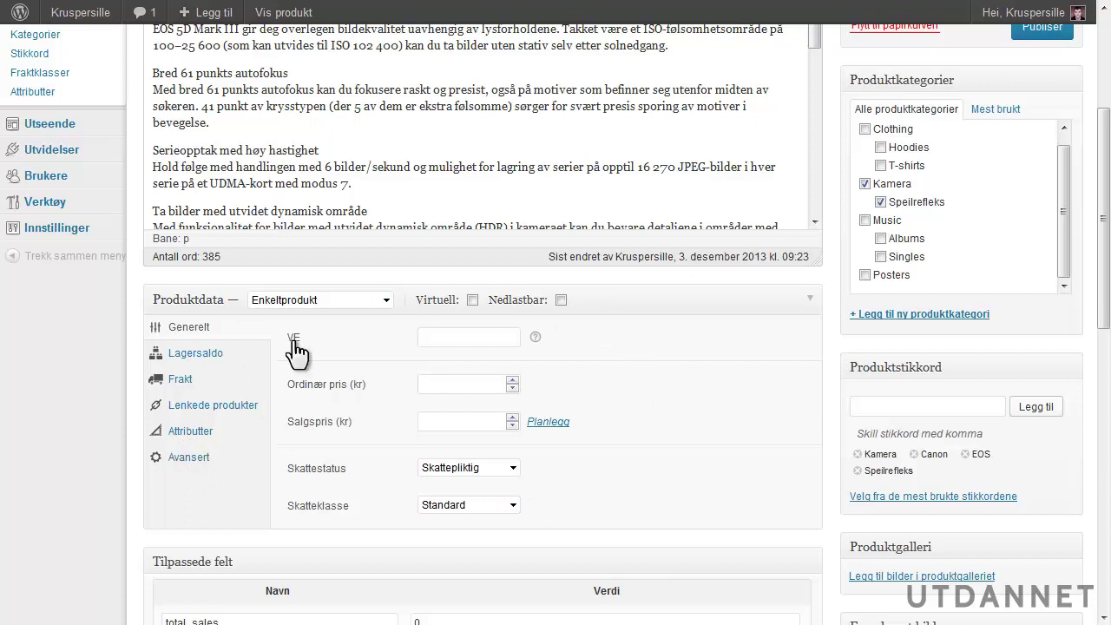
pyautogui.click(441, 339)
pyautogui.click(481, 337)
pyautogui.write('129195')
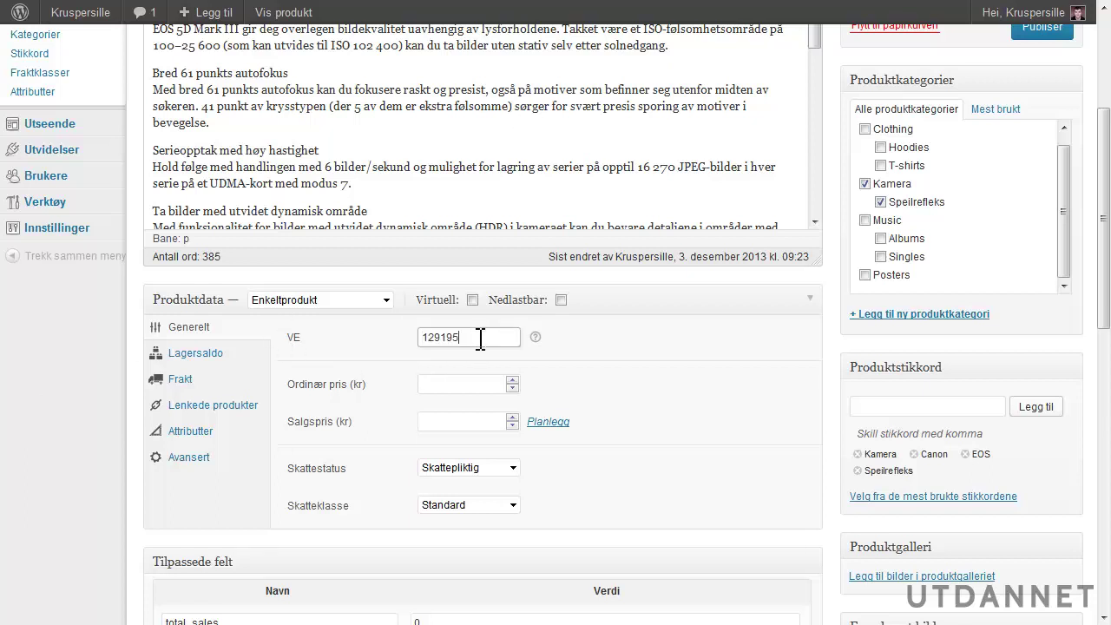
# Set the regular price to 23995 kr and the sale price to 22995 kr, and publish the product.
pyautogui.click(448, 388)
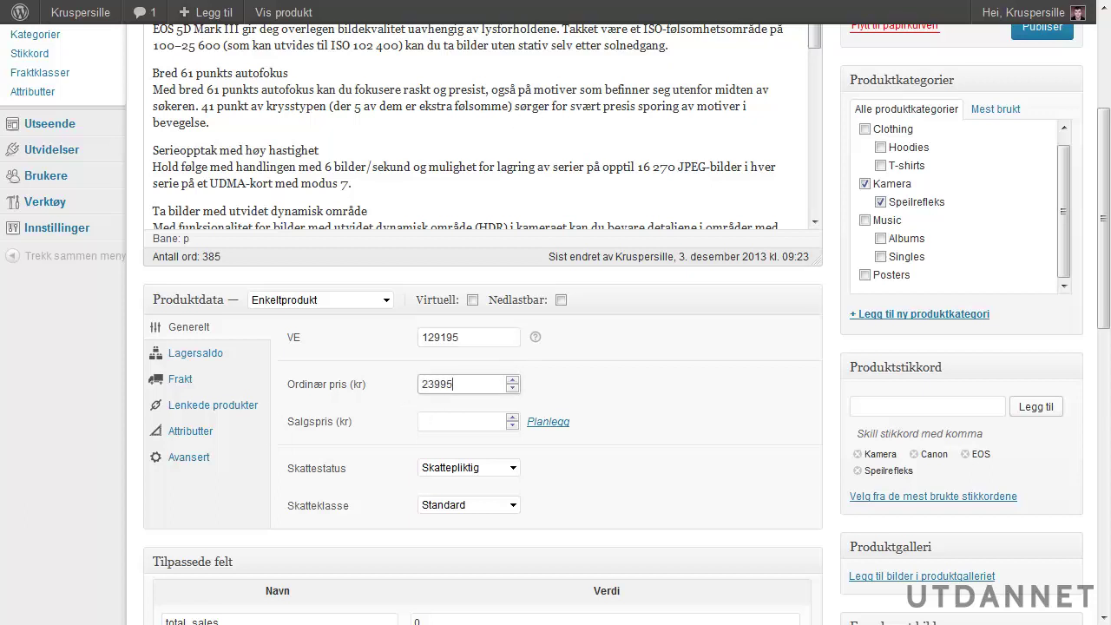
pyautogui.click(460, 421)
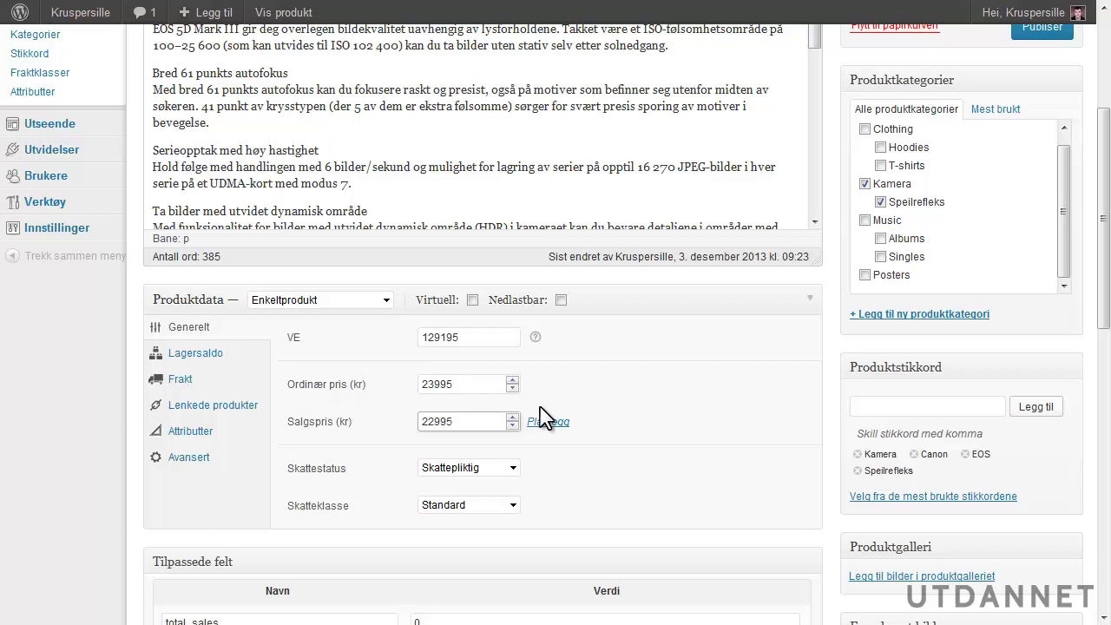
pyautogui.scroll(3, 738, 408)
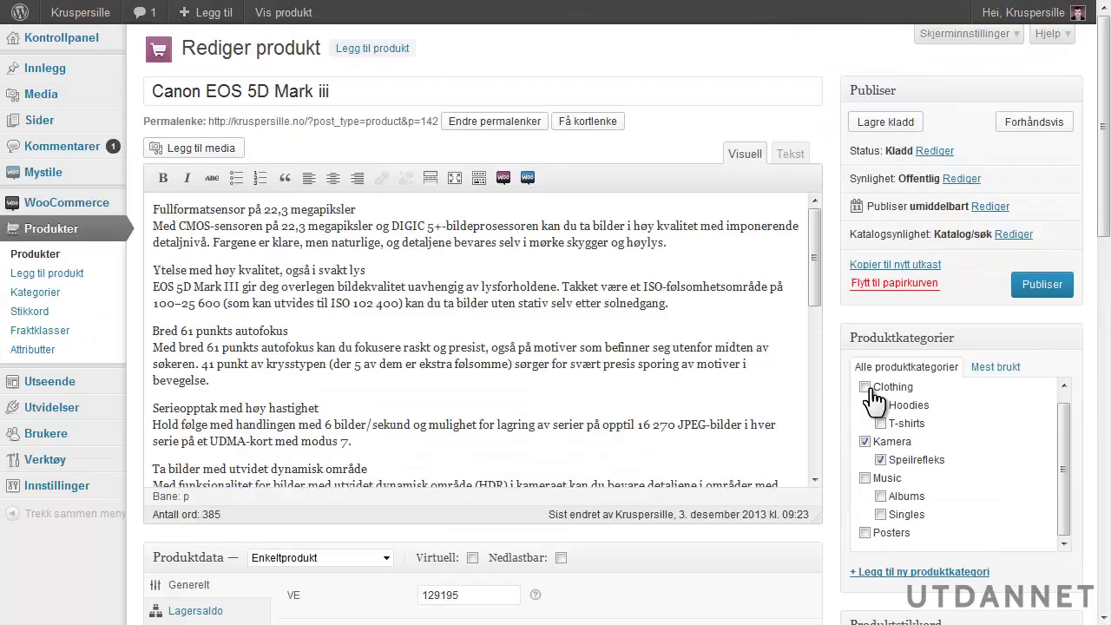
pyautogui.click(1050, 283)
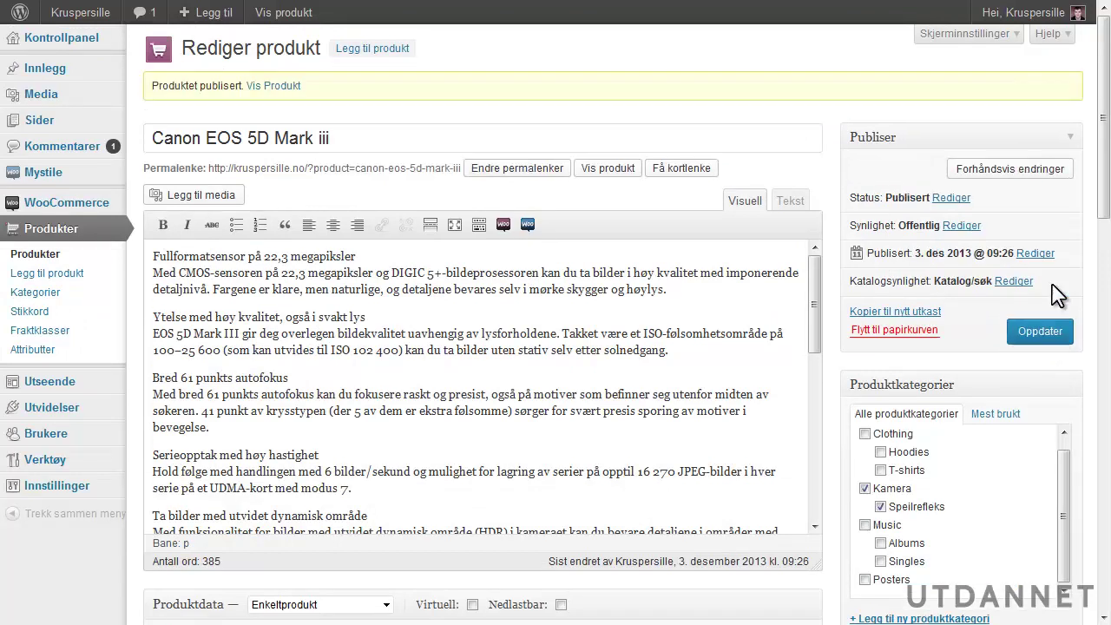
# Open the published product page in a separate tab and examine its prices, categories, tags, description and reviews.
pyautogui.middleClick(283, 16)
pyautogui.click(249, 12)
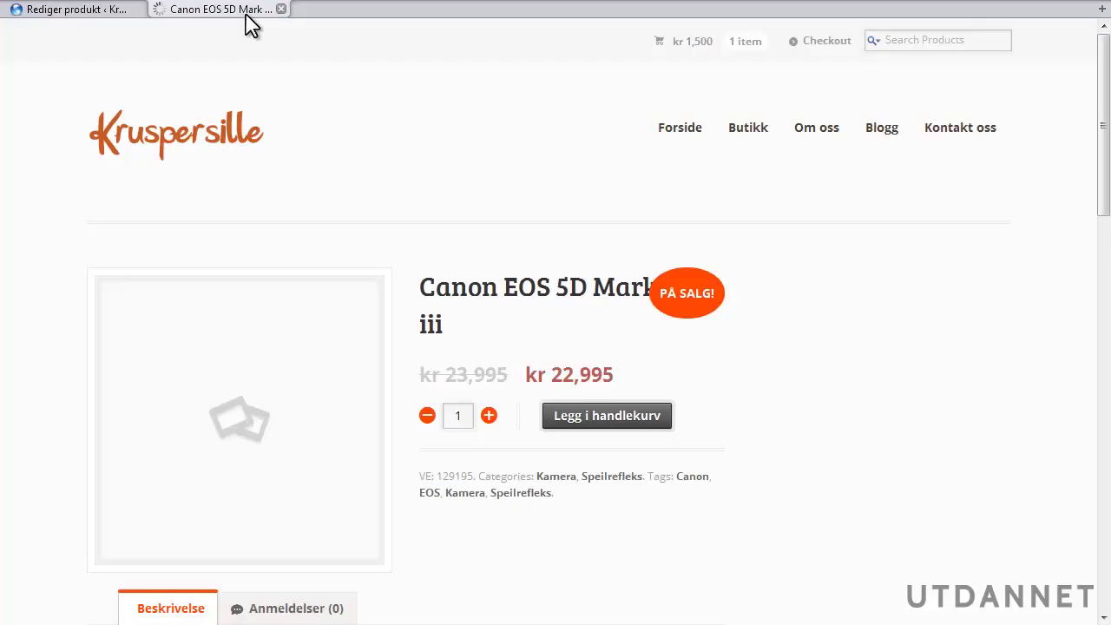
pyautogui.scroll(-1, 478, 169)
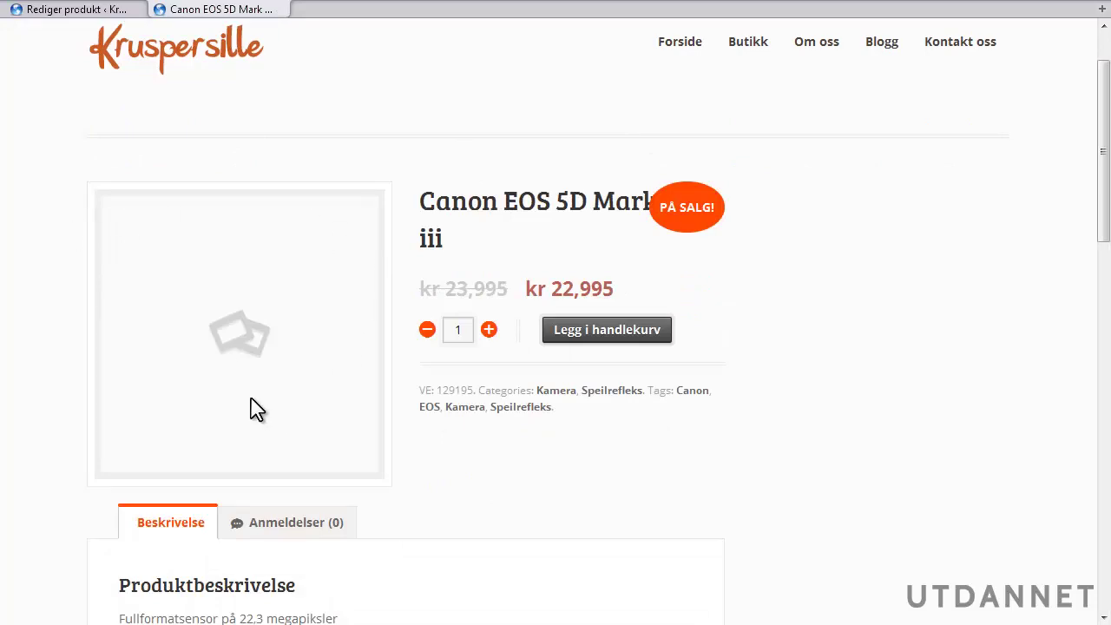
pyautogui.scroll(-4, 235, 369)
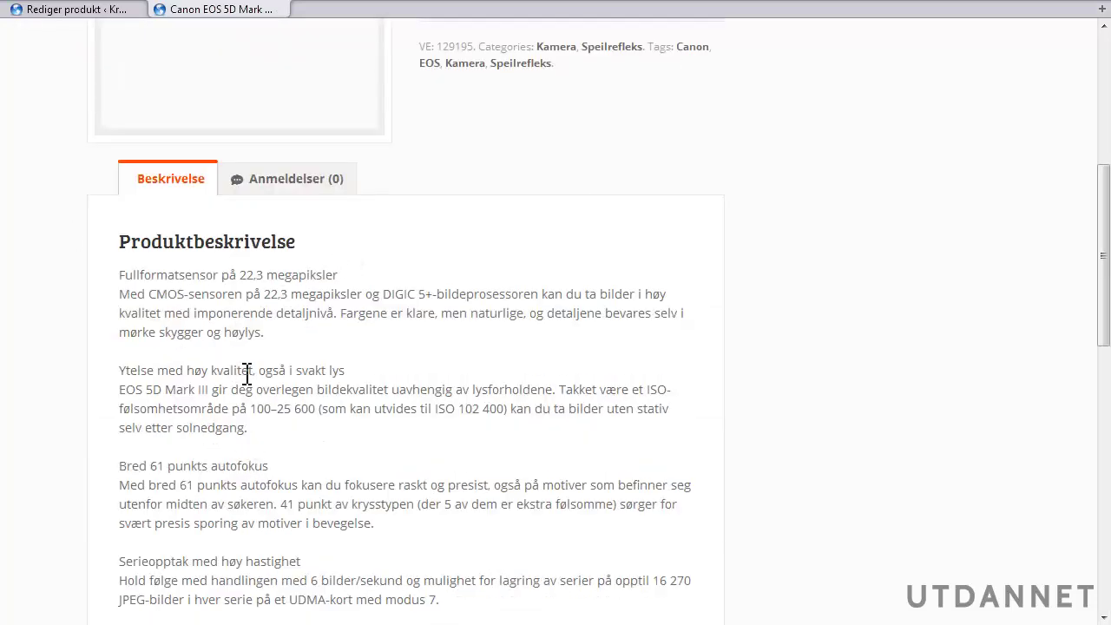
pyautogui.scroll(-10, 221, 313)
pyautogui.scroll(6, 237, 378)
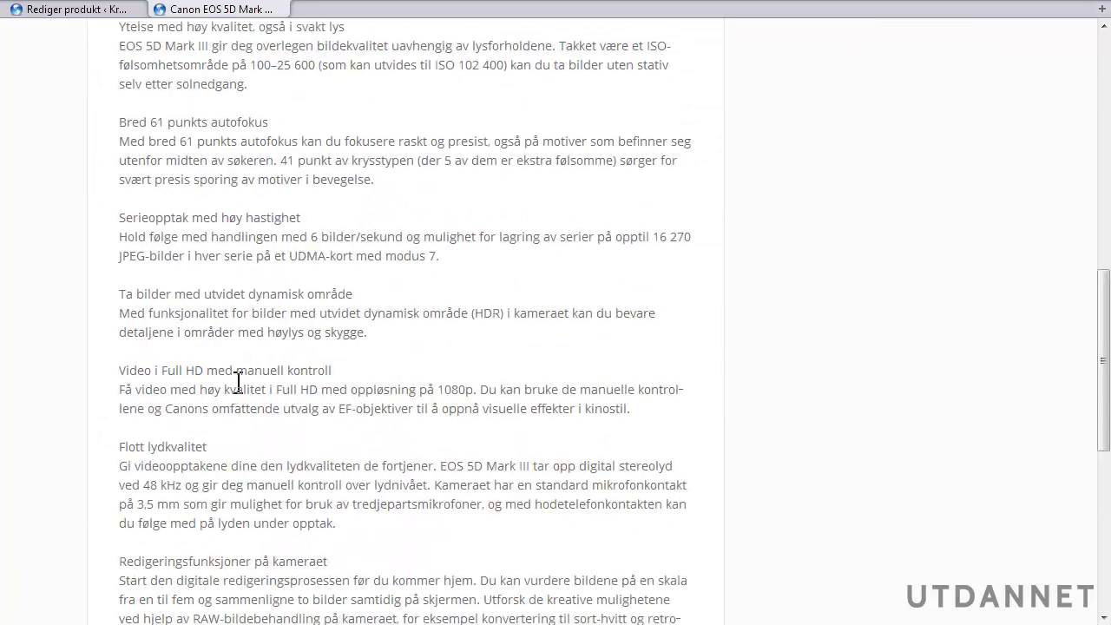
pyautogui.scroll(4, 238, 383)
pyautogui.click(280, 263)
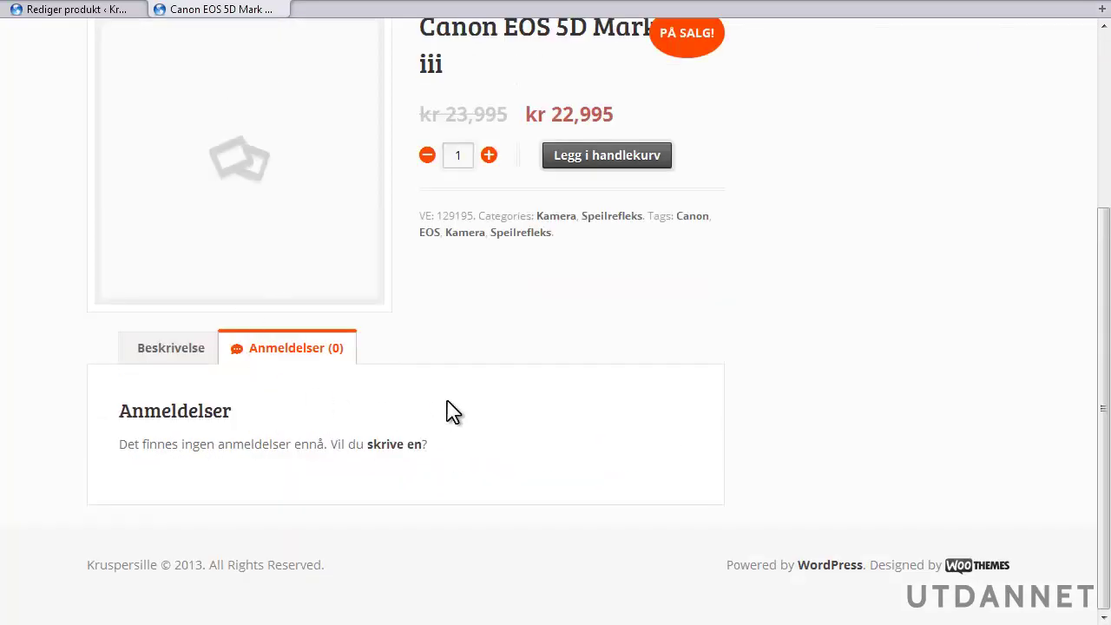
pyautogui.scroll(3, 457, 406)
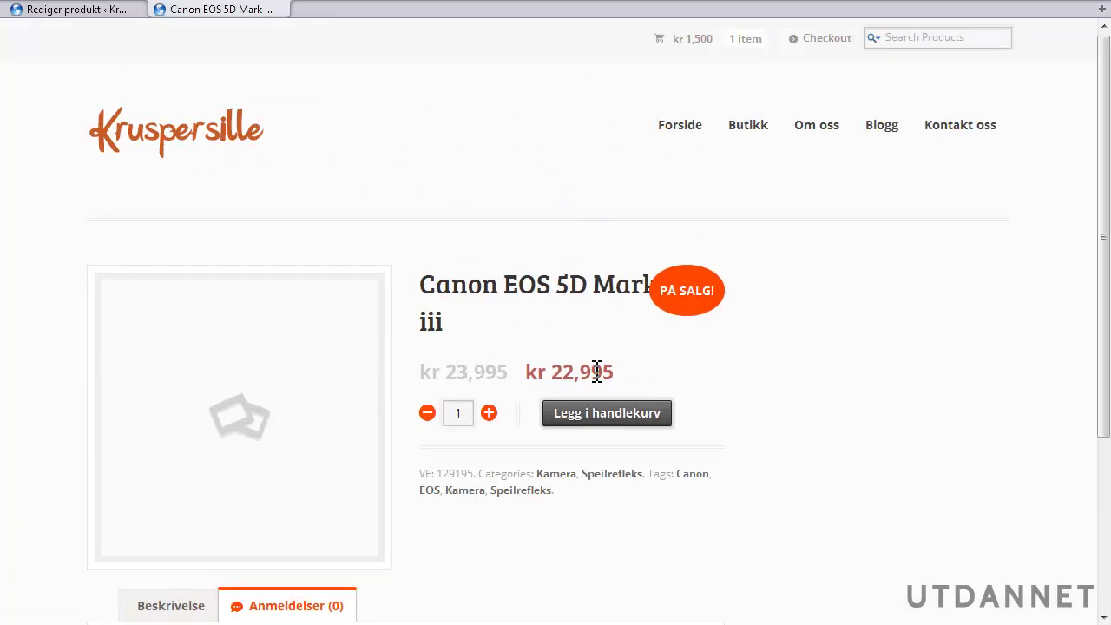
pyautogui.scroll(-1, 597, 371)
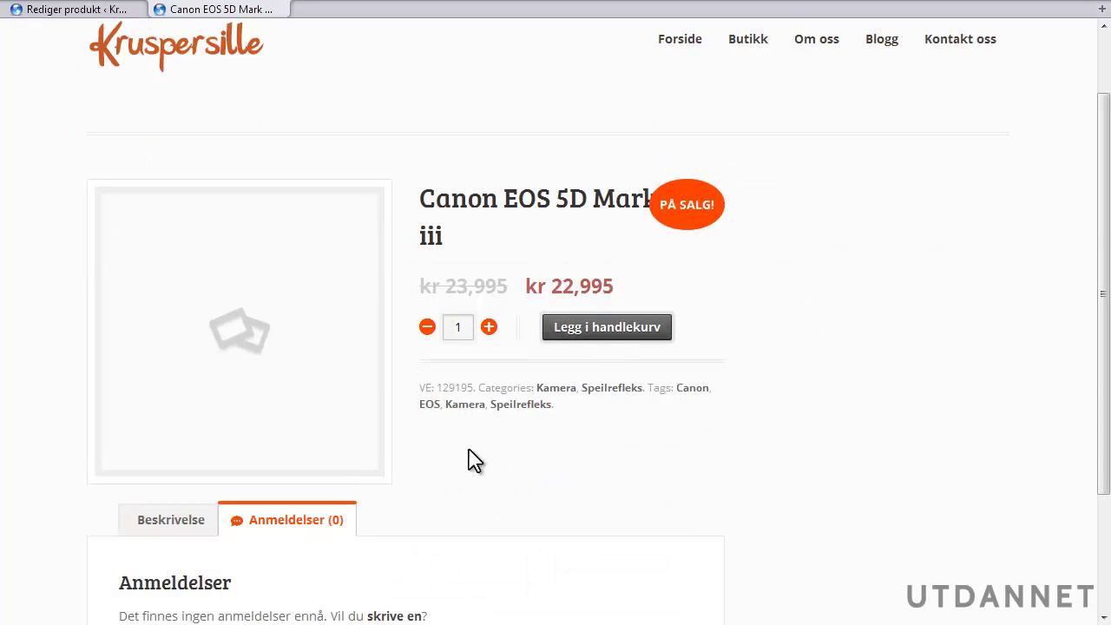
# Add a short product description covering Fullformat, 22,3 megapiksler, 61 punkters autofokus, 6 bilder pr sekund and Full HD film, and update the product.
pyautogui.click(95, 10)
pyautogui.scroll(-10, 831, 498)
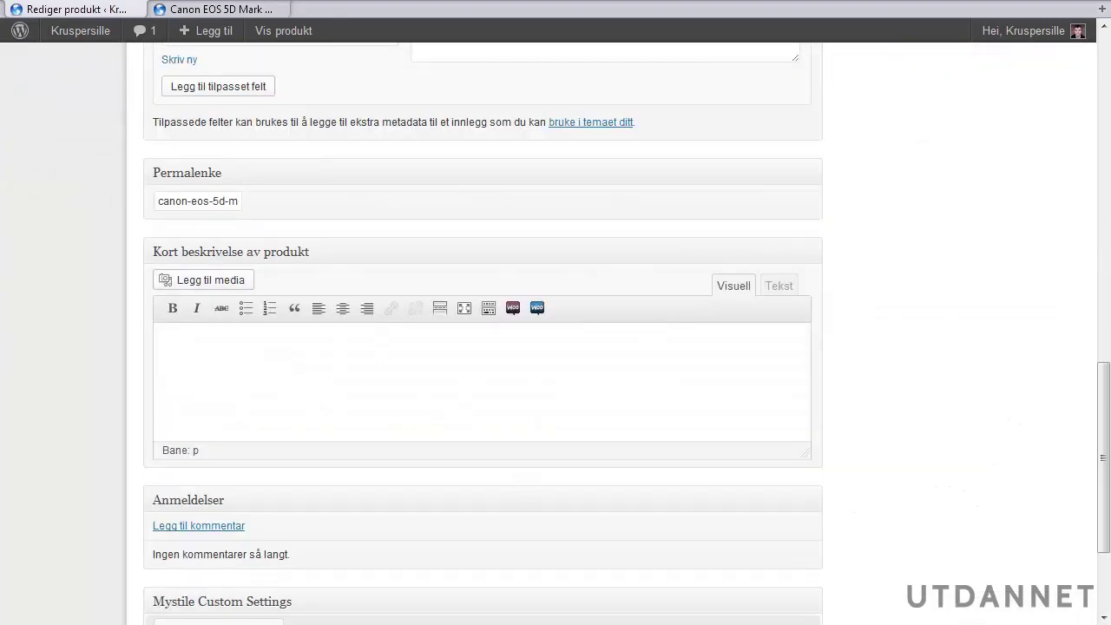
pyautogui.click(243, 392)
pyautogui.write('Fullformat og 22,3 megapiksler, 61 punkters autofokus og serieopptak på 6 bilder pr sekund. Ta opp film med høy kvalitet i Full HD med manuell kontroll over alt fra bildefrekvens til lyd')
pyautogui.scroll(-2, 898, 390)
pyautogui.scroll(15, 998, 439)
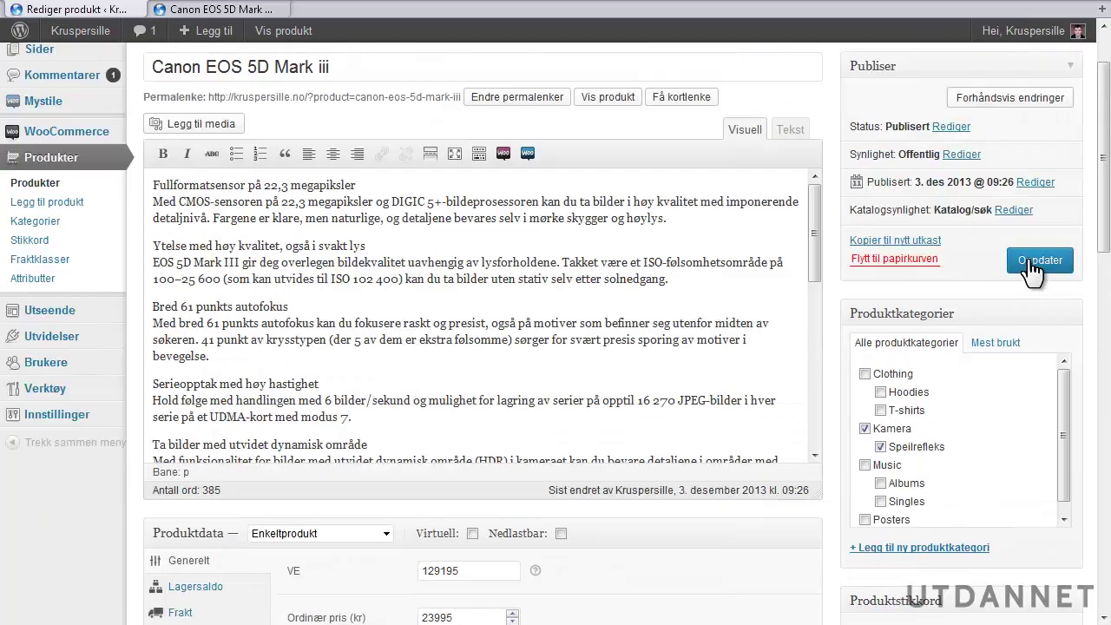
pyautogui.click(1033, 261)
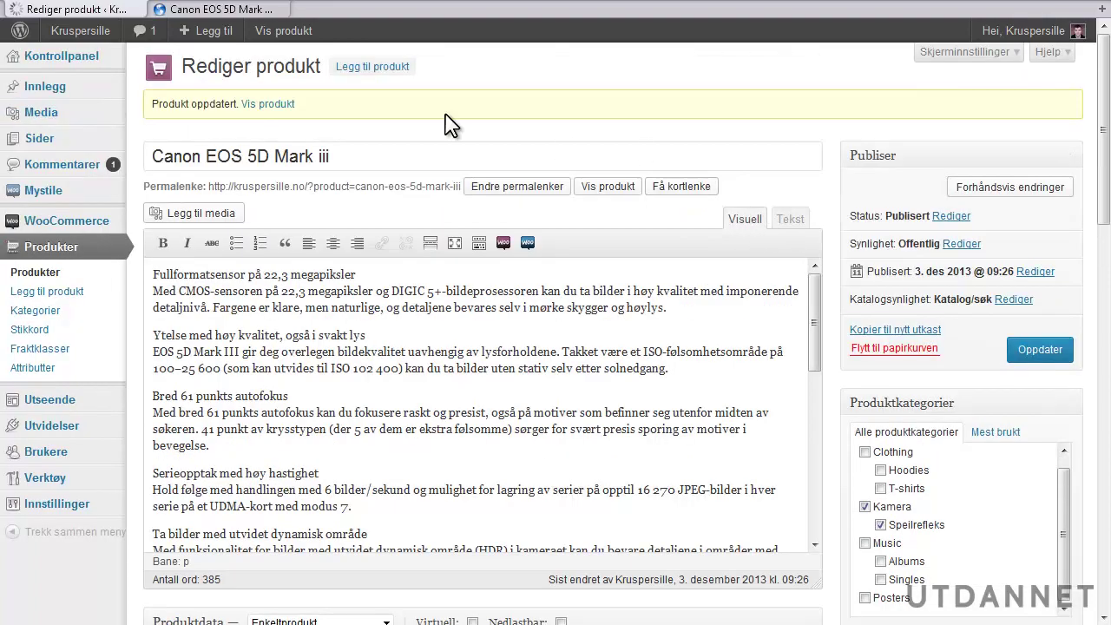
# Reload the store's product page and compare the short description under the price with the full product description.
pyautogui.click(217, 10)
pyautogui.rightClick(292, 106)
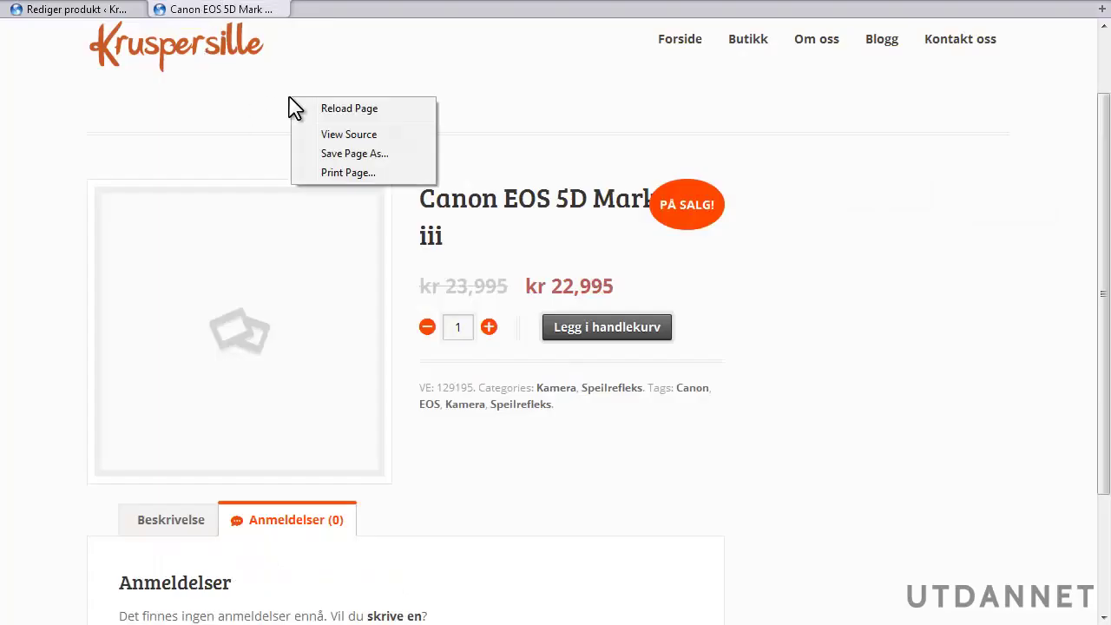
pyautogui.click(341, 109)
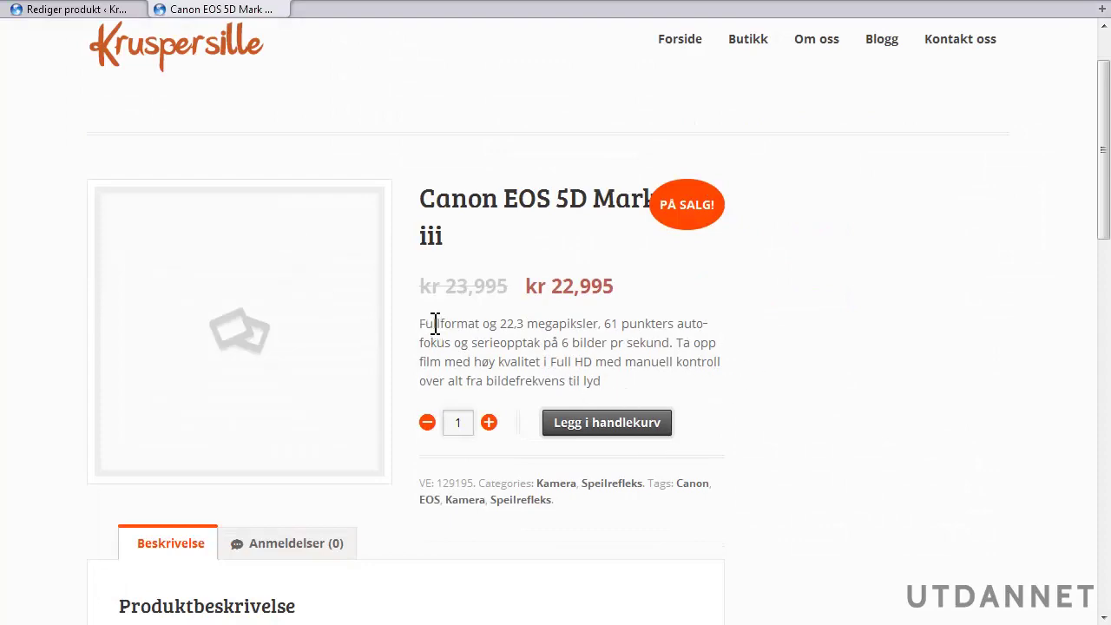
pyautogui.scroll(-3, 571, 506)
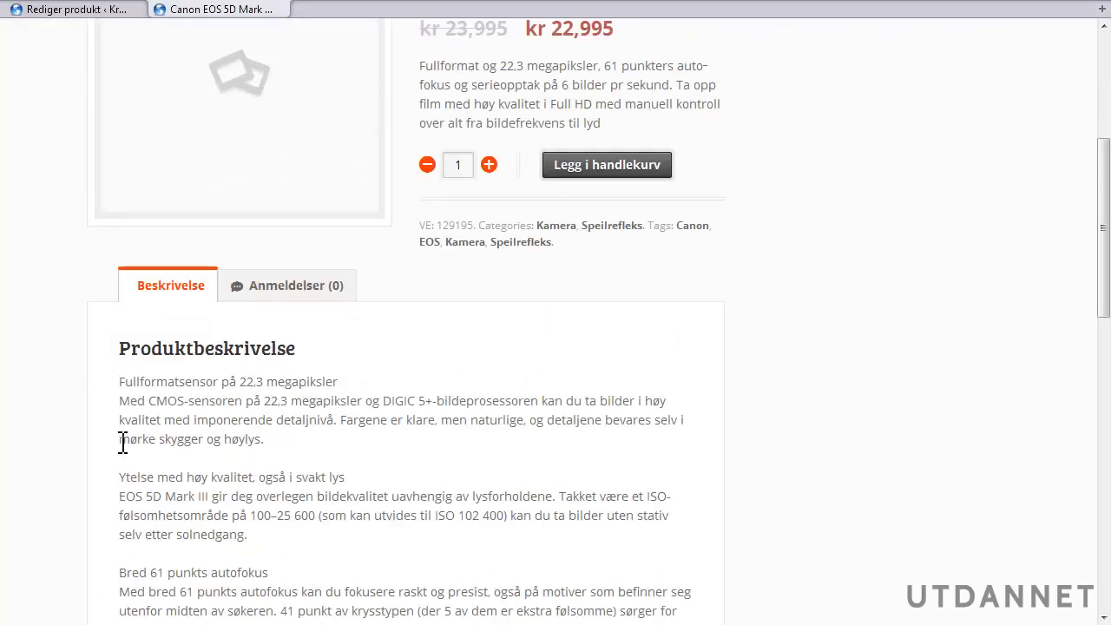
pyautogui.click(38, 10)
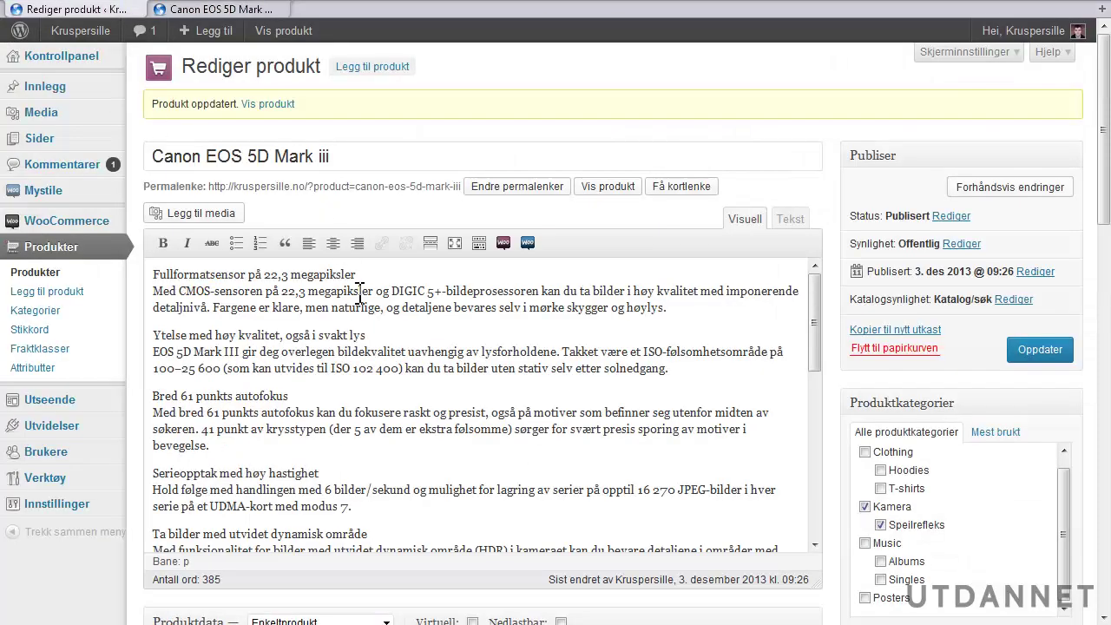
pyautogui.click(216, 10)
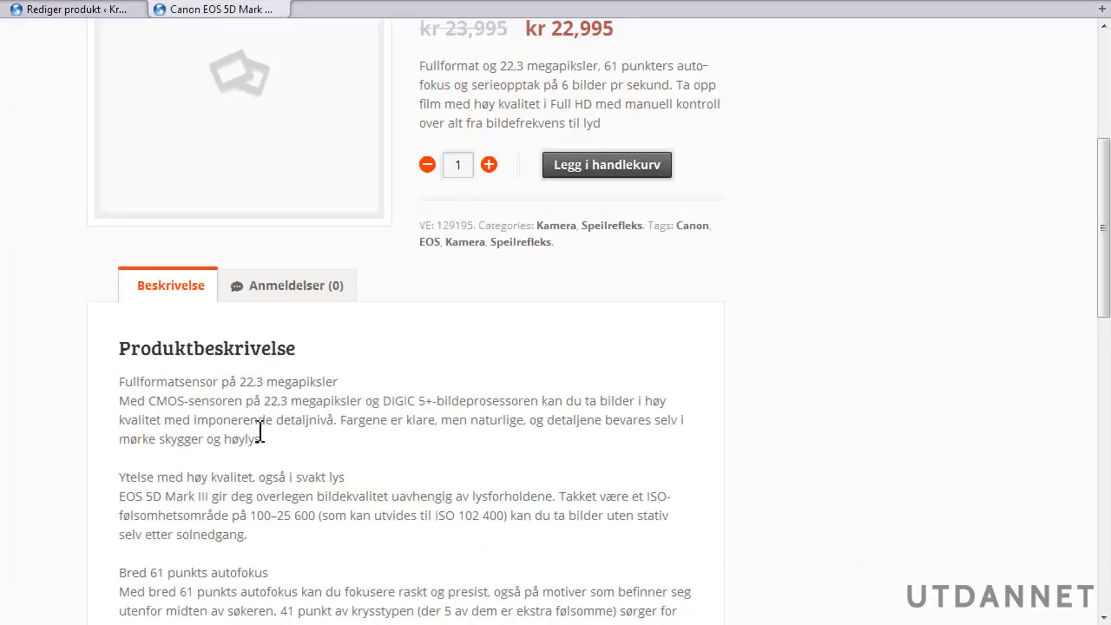
pyautogui.scroll(4, 534, 483)
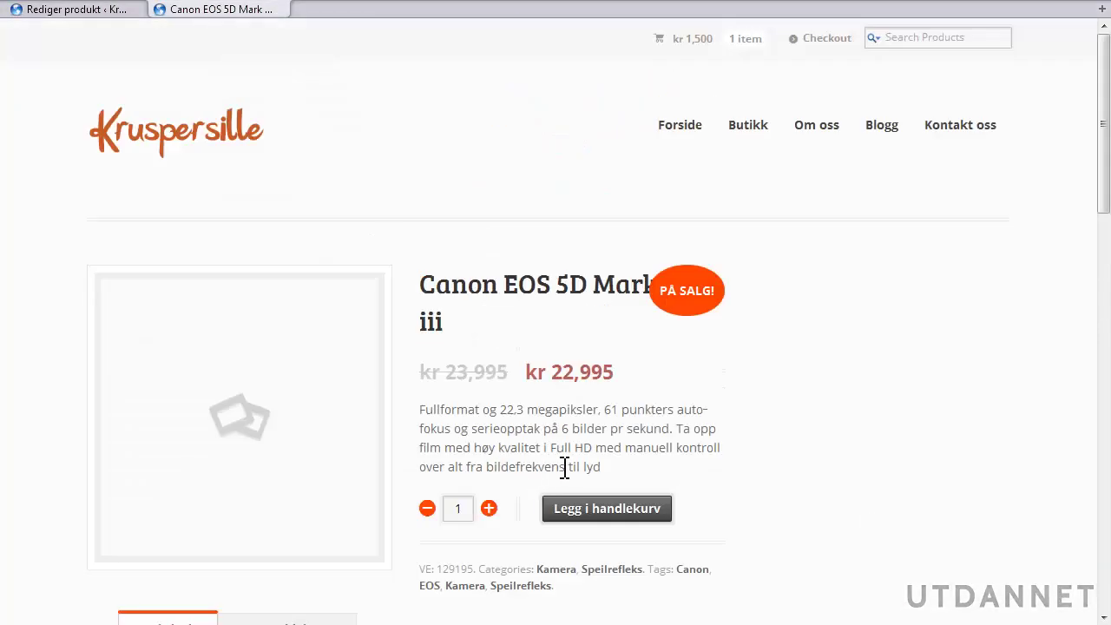